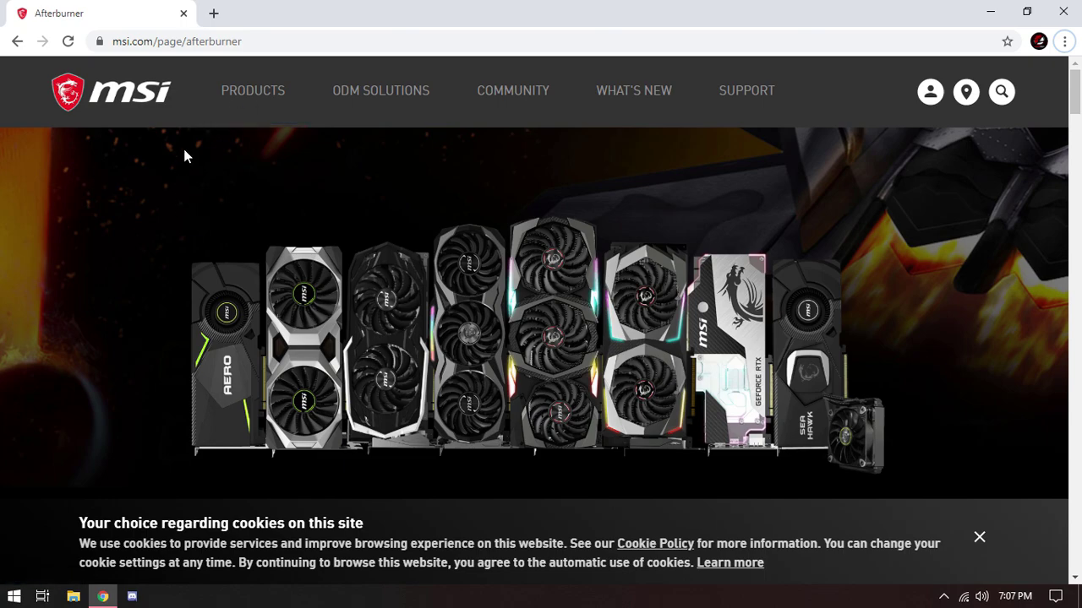
Step: Download the standard MSI Afterburner release for Windows and save the archive as MSIAfterburnerSetup
{"action": "scroll", "coordinate": [431, 220], "scroll_direction": "down", "scroll_amount": 10}
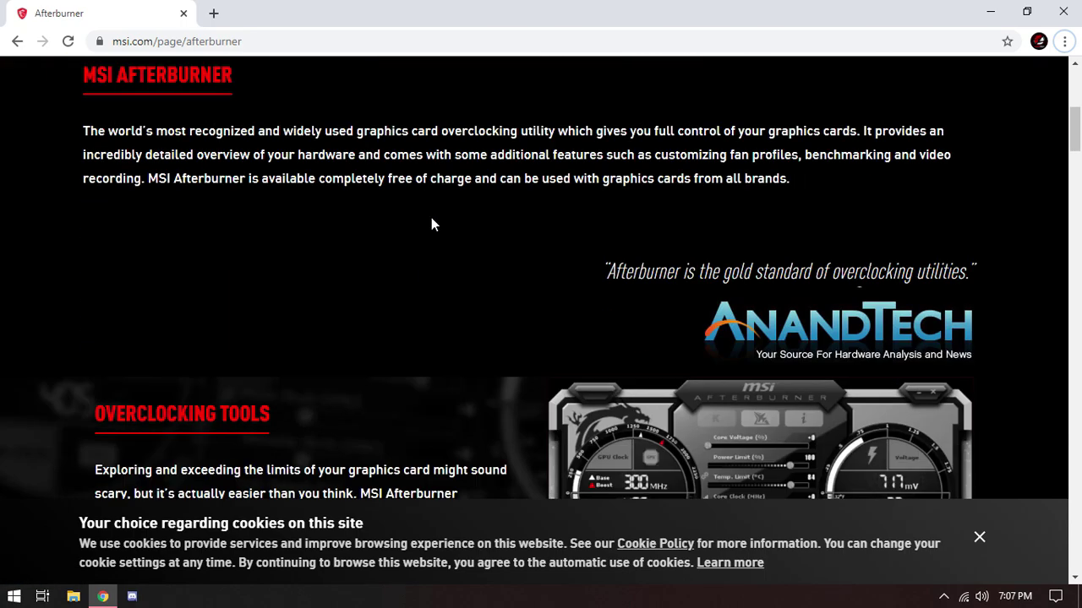
{"action": "scroll", "coordinate": [441, 198], "scroll_direction": "down", "scroll_amount": 20}
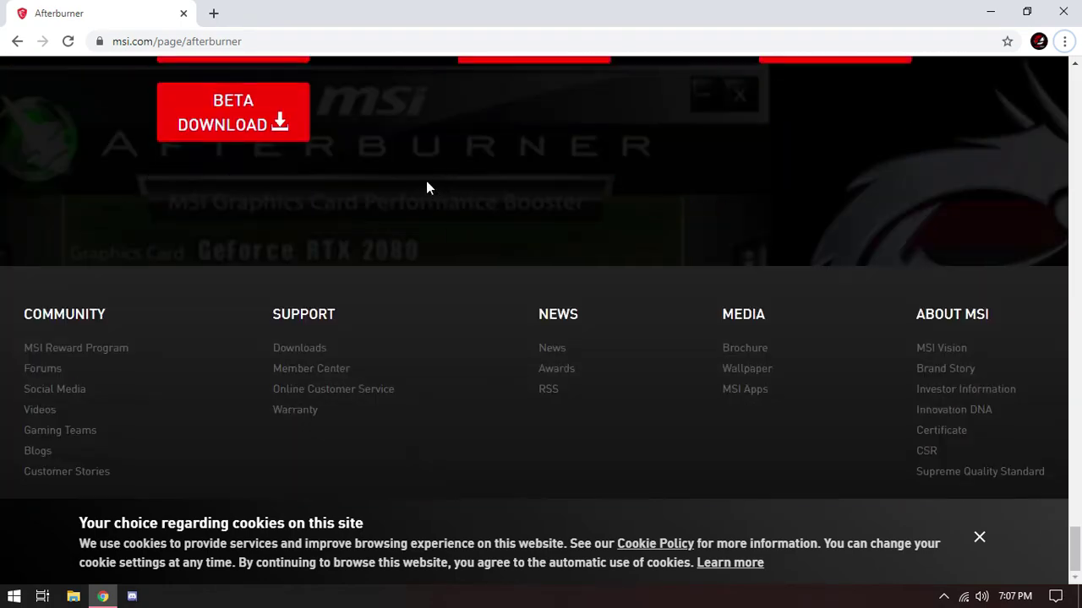
{"action": "scroll", "coordinate": [426, 187], "scroll_direction": "up", "scroll_amount": 3}
{"action": "scroll", "coordinate": [425, 187], "scroll_direction": "up", "scroll_amount": 1}
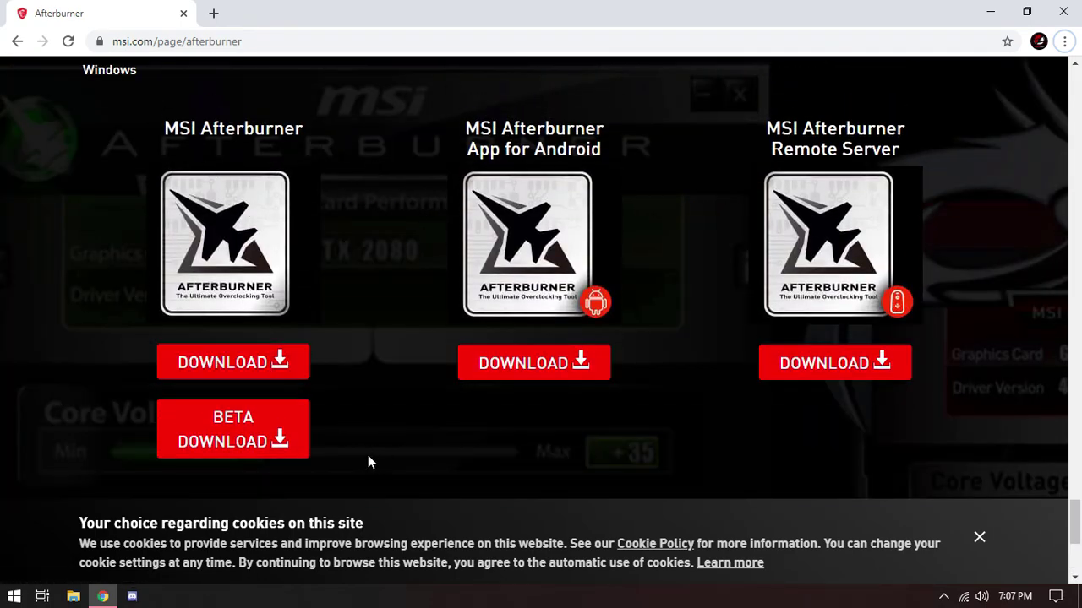
{"action": "left_click", "coordinate": [235, 366]}
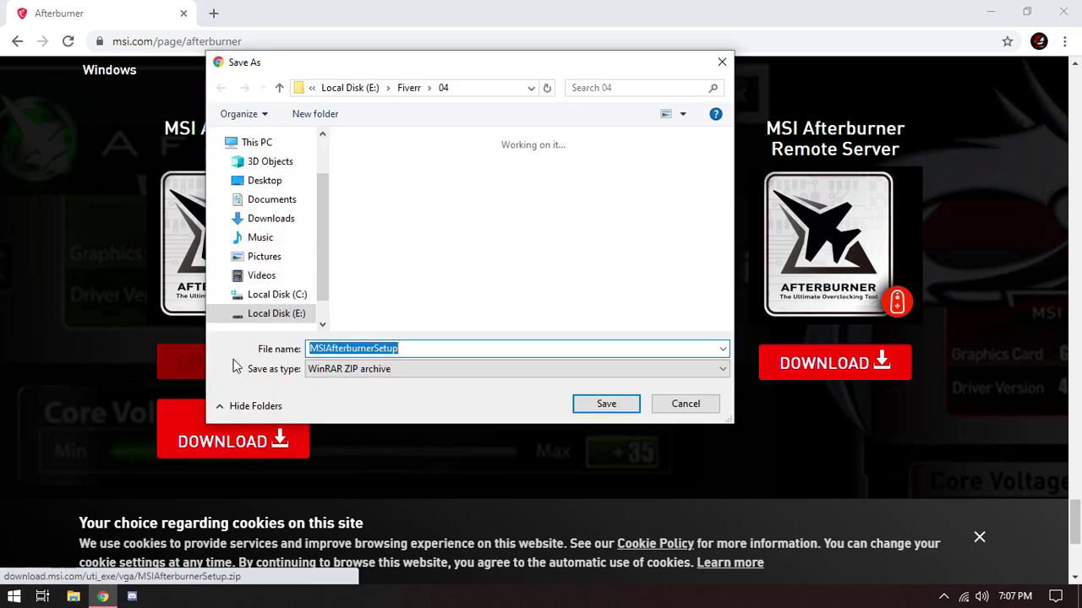
{"action": "left_click", "coordinate": [598, 404]}
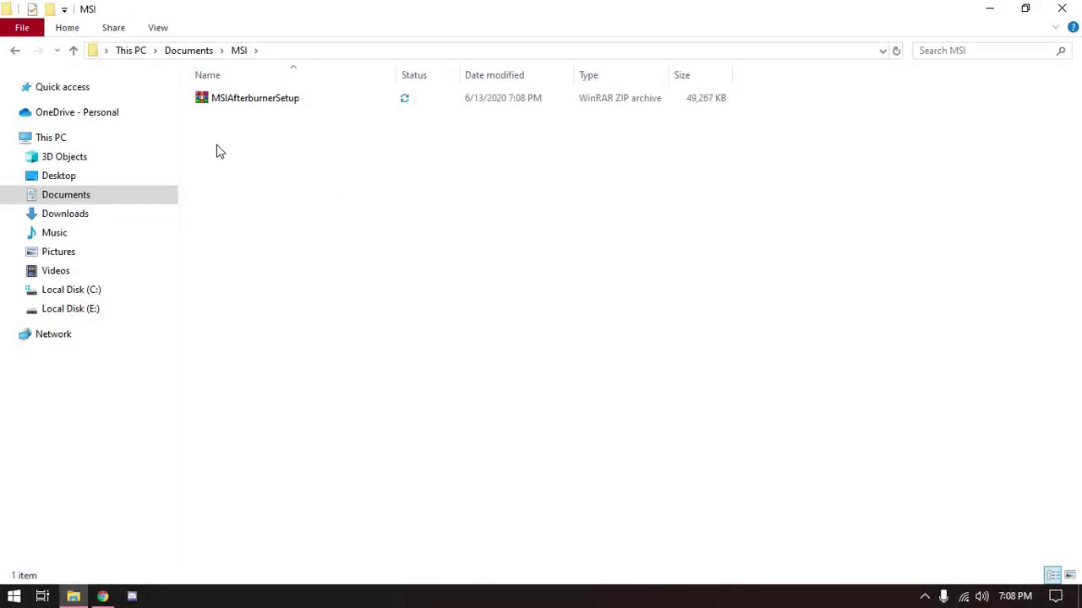
Step: Extract the MSIAfterburnerSetup archive into an MSIAfterburnerSetup folder inside Documents\MSI
{"action": "left_click", "coordinate": [249, 108]}
{"action": "right_click", "coordinate": [248, 104]}
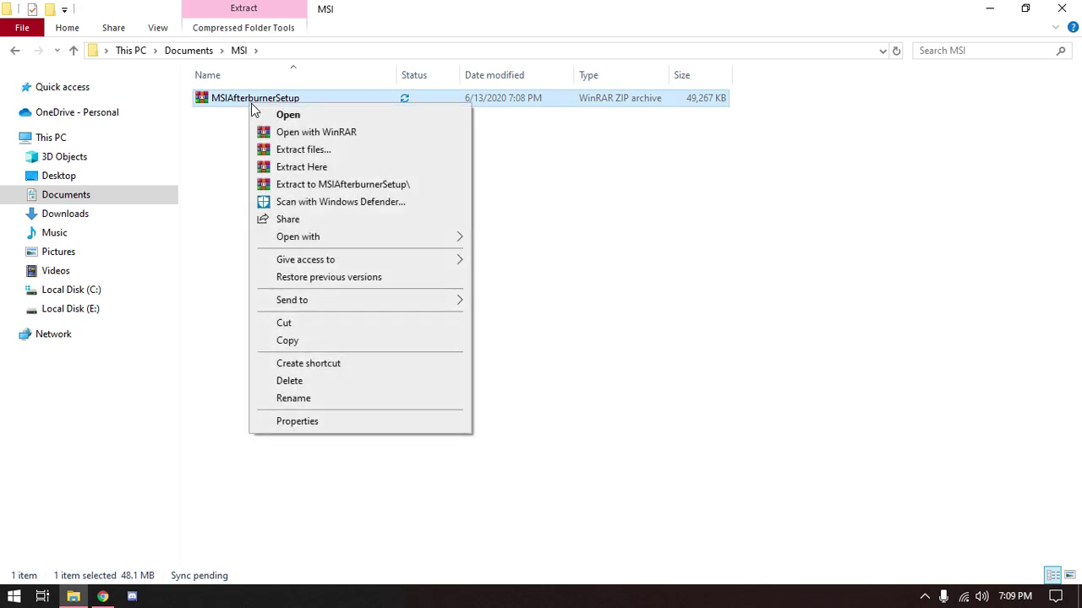
{"action": "left_click", "coordinate": [298, 152]}
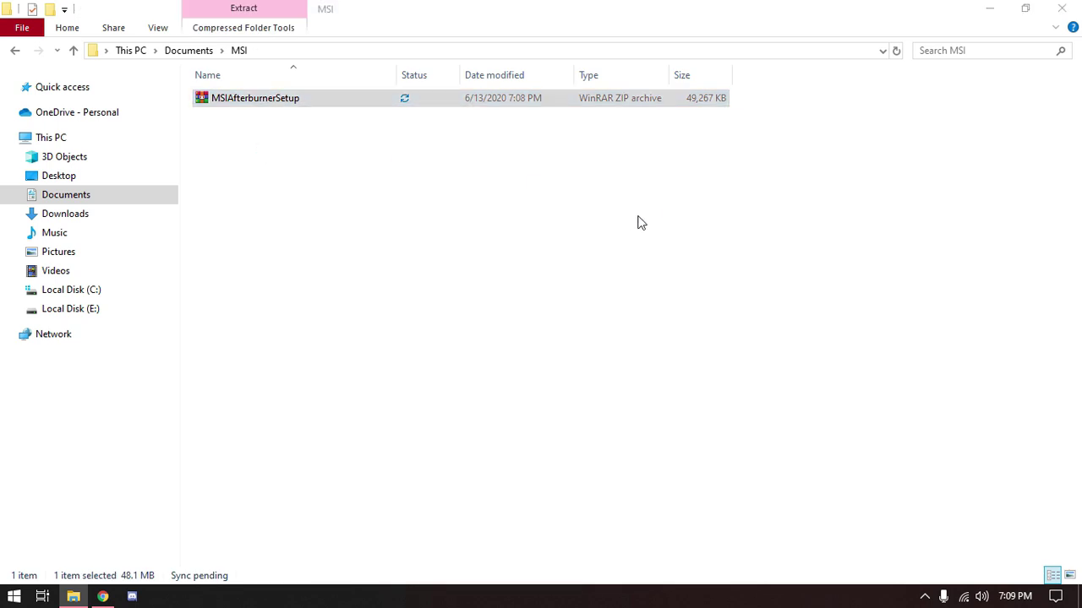
{"action": "left_click", "coordinate": [598, 463]}
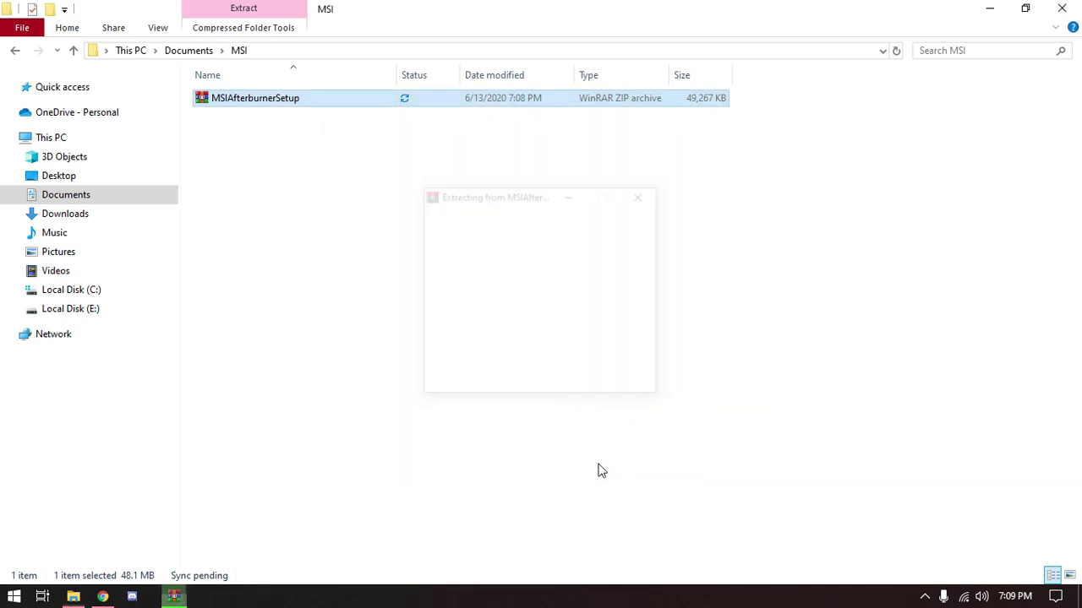
Step: Run MSIAfterburnerSetup462 from the extracted 4.6.2 folder, allow it to make changes and accept the installer language
{"action": "double_click", "coordinate": [252, 99]}
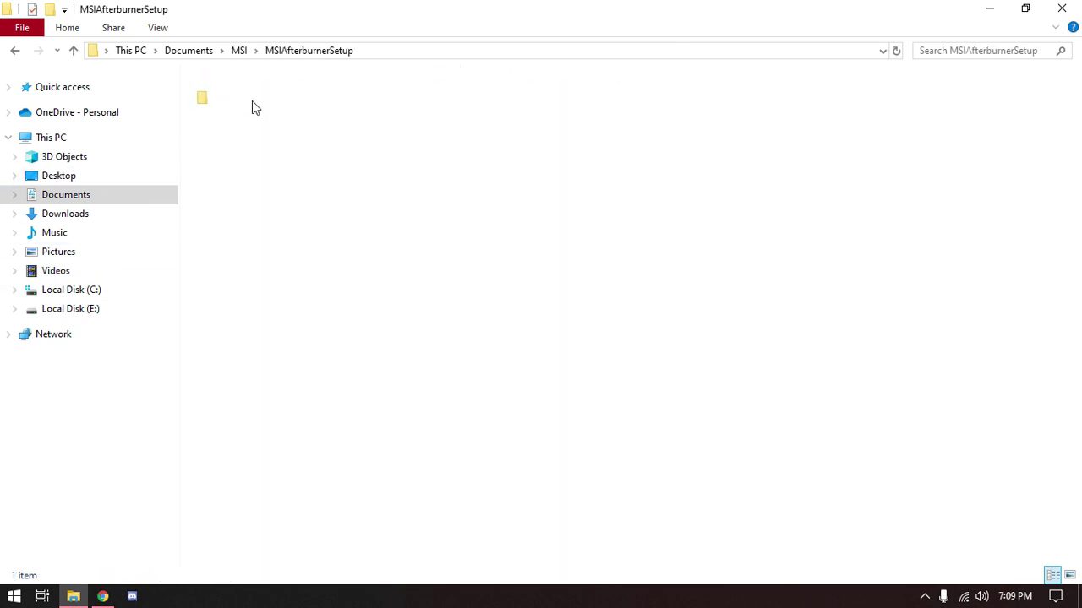
{"action": "double_click", "coordinate": [224, 100]}
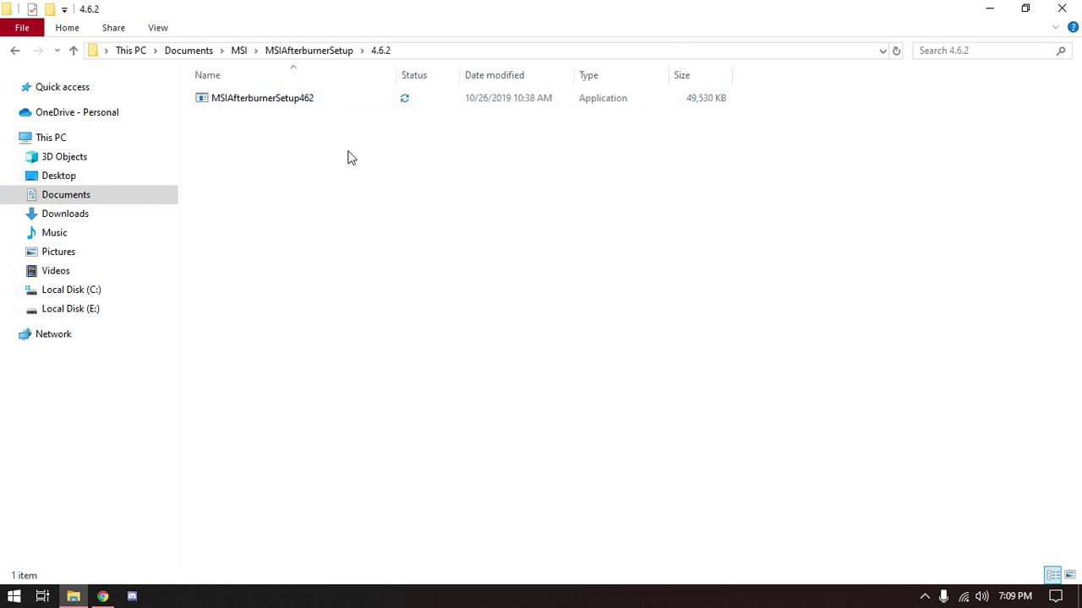
{"action": "left_click", "coordinate": [266, 102]}
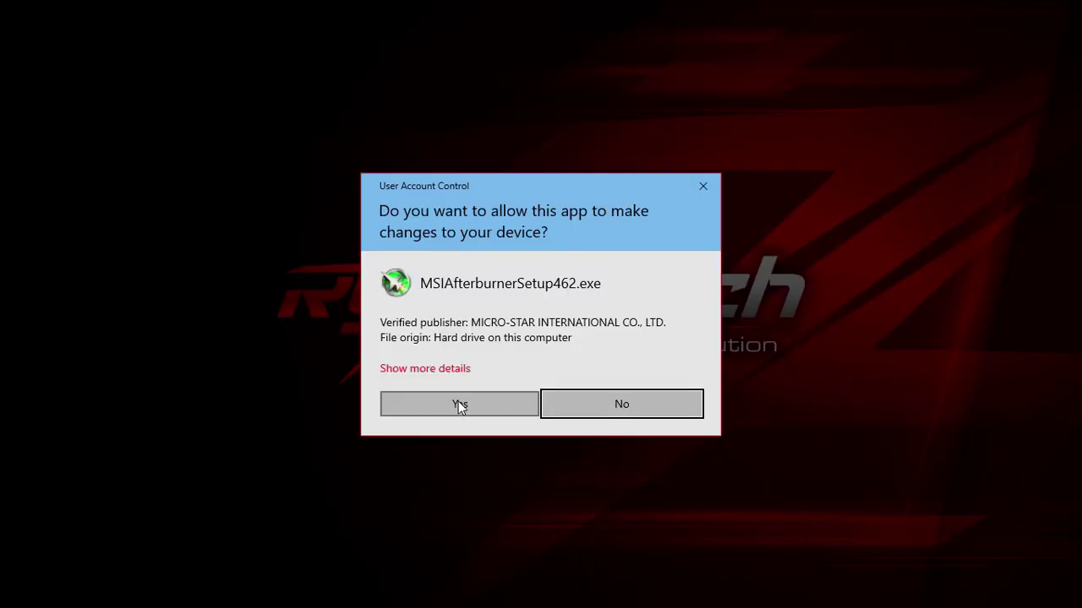
{"action": "left_click", "coordinate": [448, 405]}
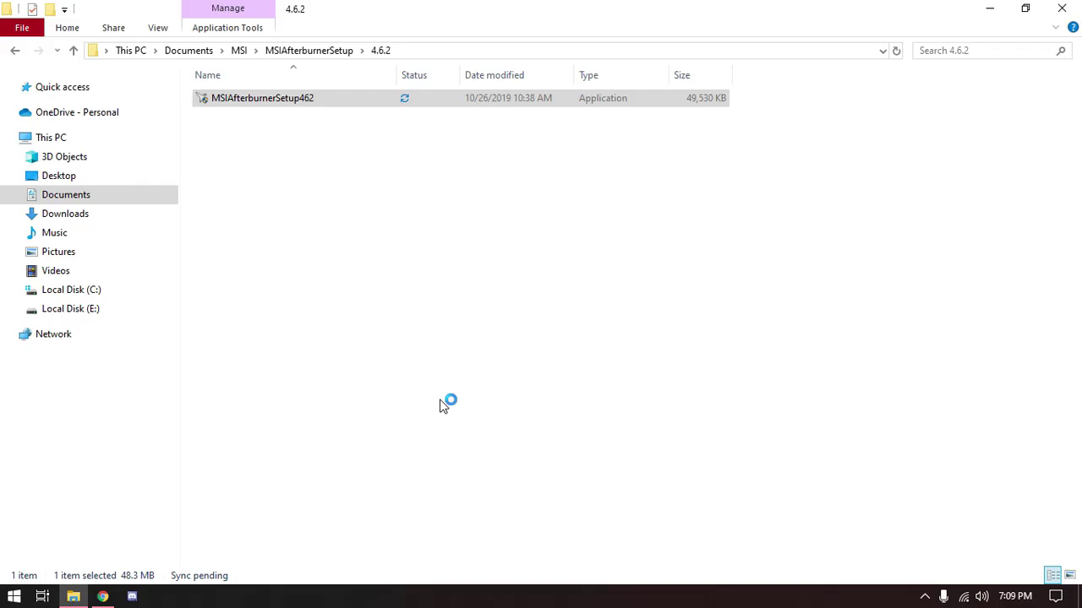
{"action": "left_click", "coordinate": [546, 336]}
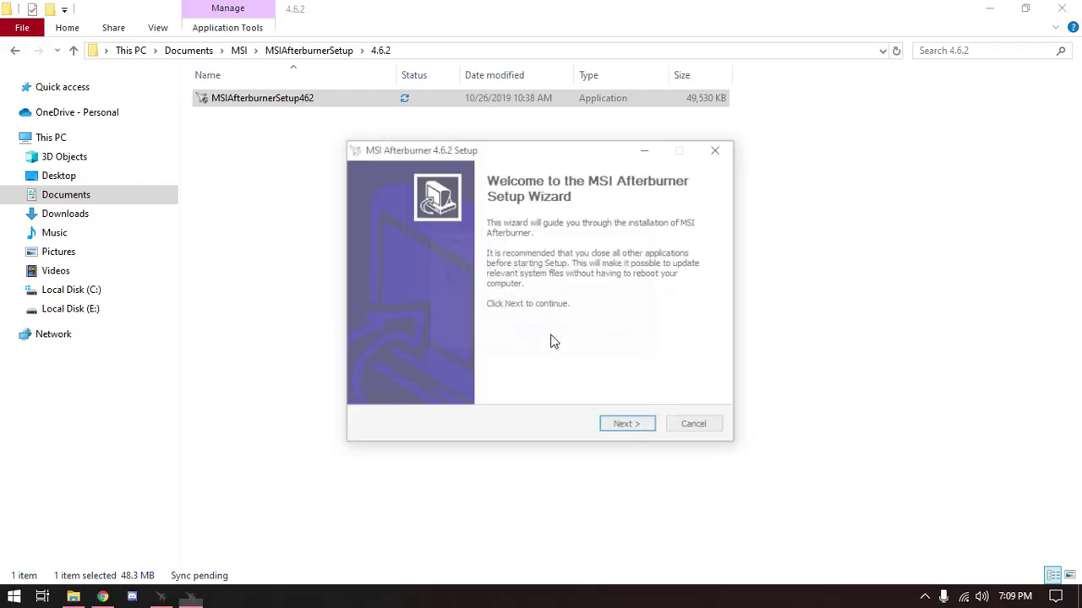
Step: Accept the license and install MSI Afterburner with RivaTuner Statistics Server, using the default destination and Start Menu folder
{"action": "left_click", "coordinate": [624, 426]}
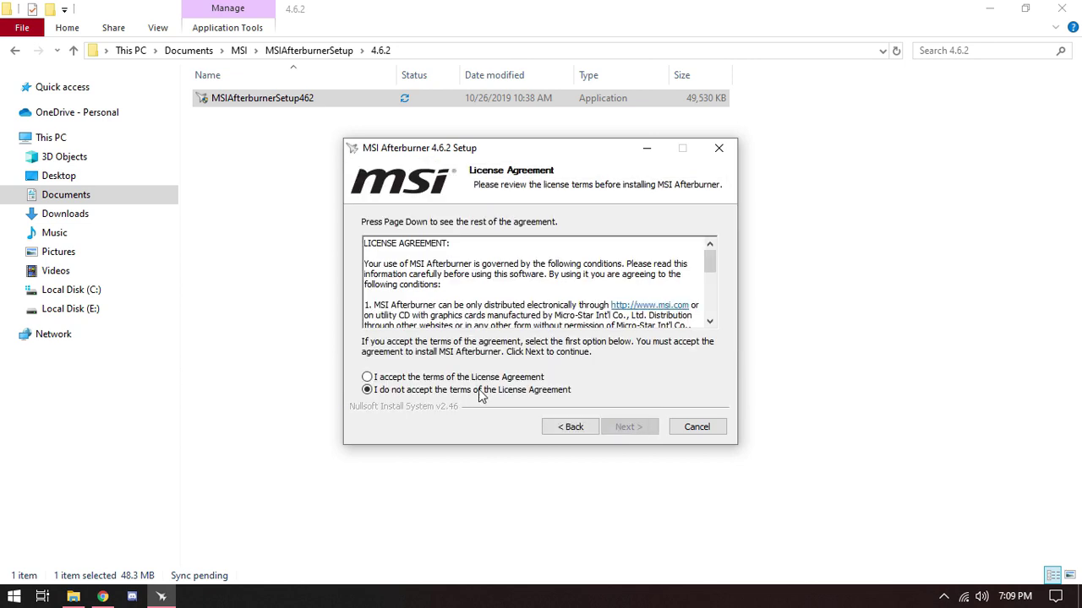
{"action": "left_click", "coordinate": [400, 379]}
{"action": "left_click", "coordinate": [640, 430]}
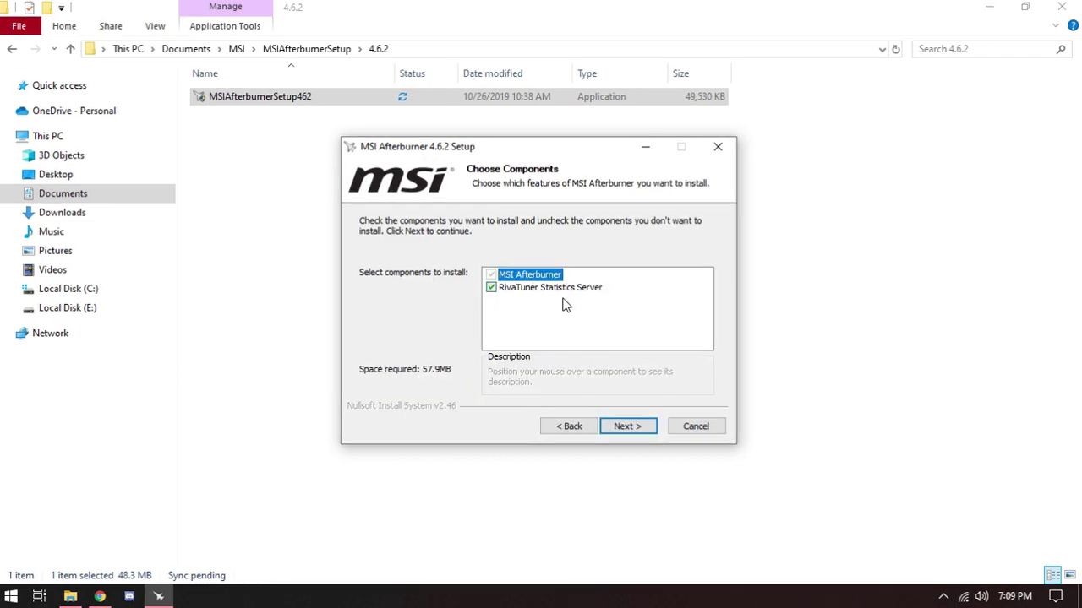
{"action": "mouse_move", "coordinate": [518, 292]}
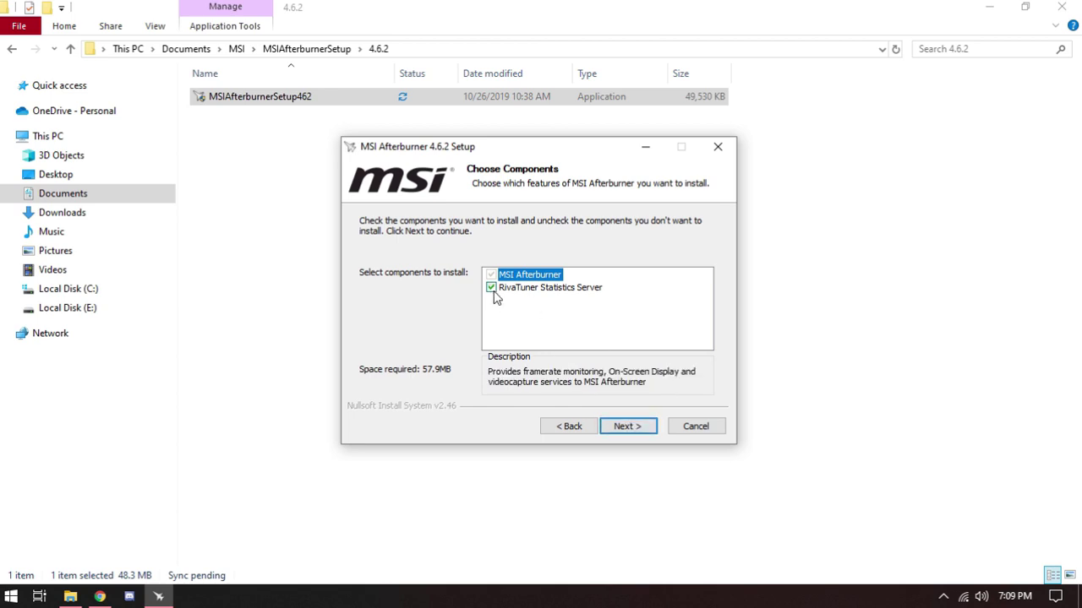
{"action": "left_click", "coordinate": [629, 429]}
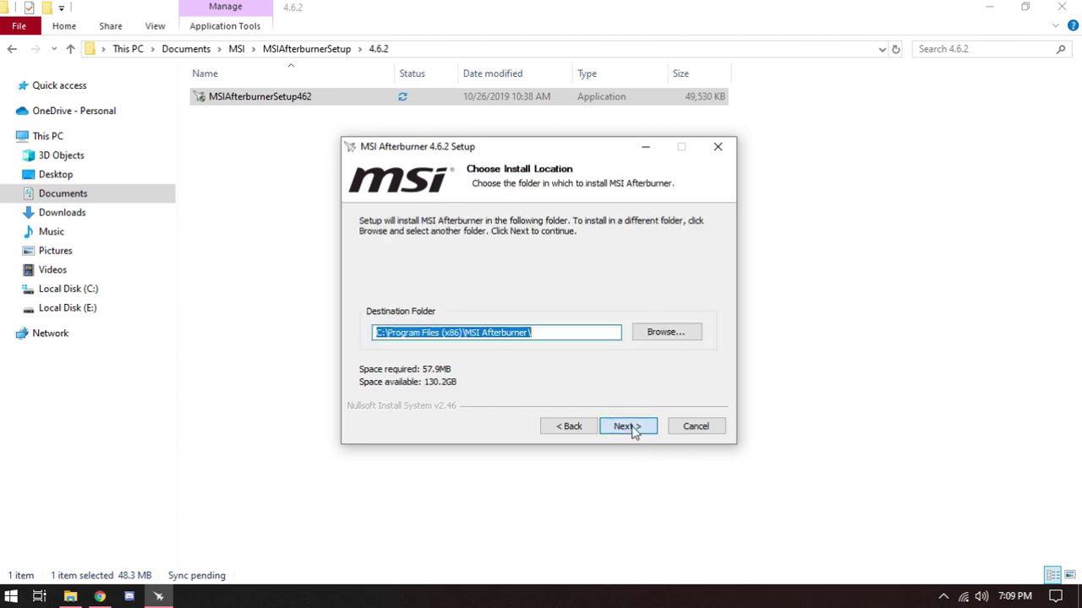
{"action": "left_click", "coordinate": [628, 428]}
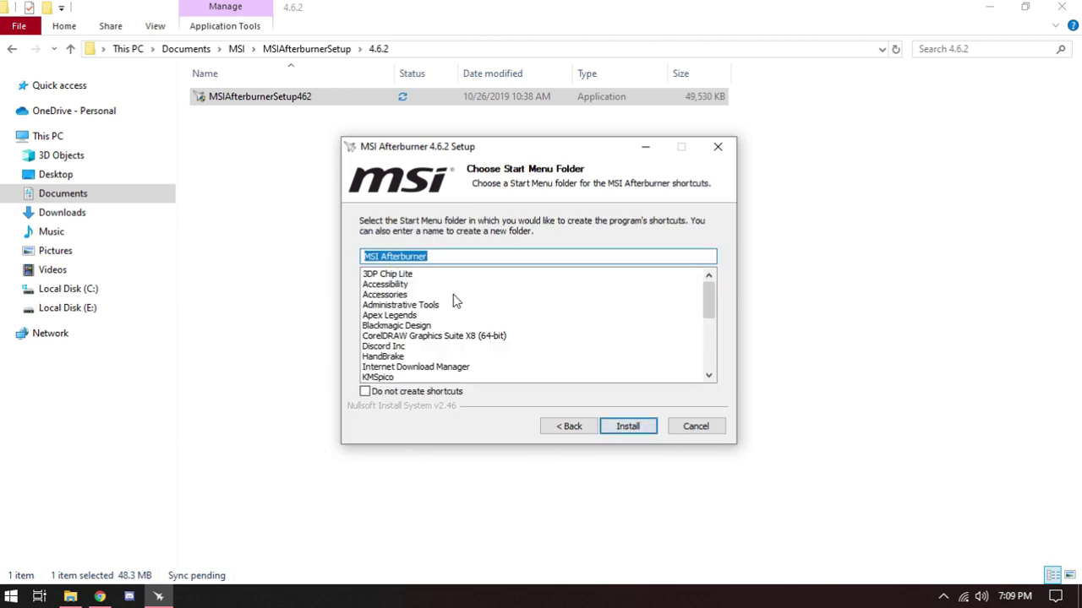
{"action": "left_click", "coordinate": [640, 427]}
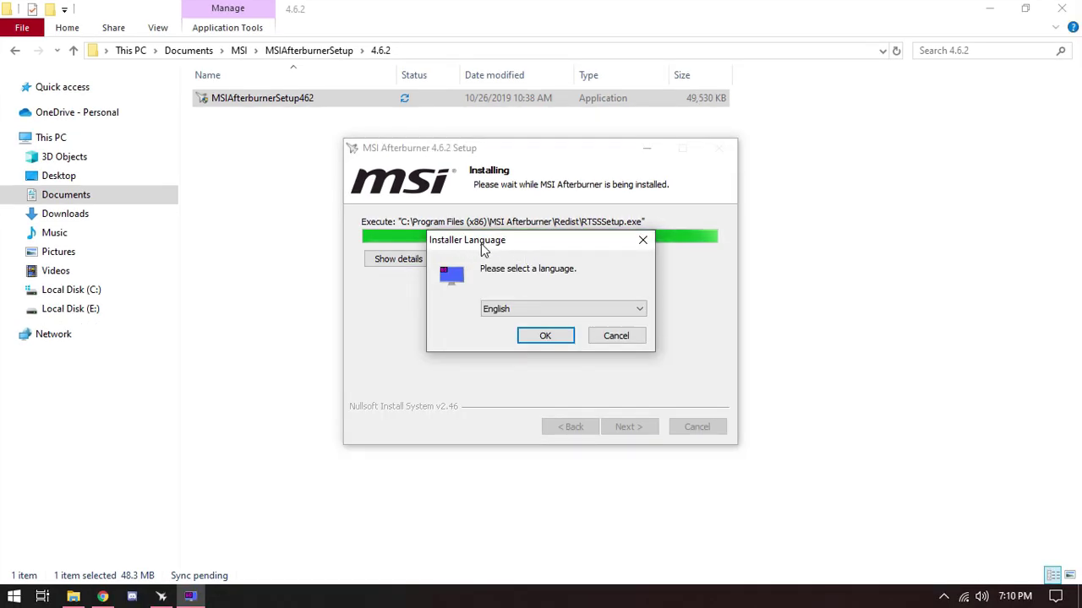
Step: Install RivaTuner Statistics Server in English, accepting its license and the default Start Menu folder
{"action": "left_click", "coordinate": [541, 337]}
{"action": "left_click", "coordinate": [623, 427]}
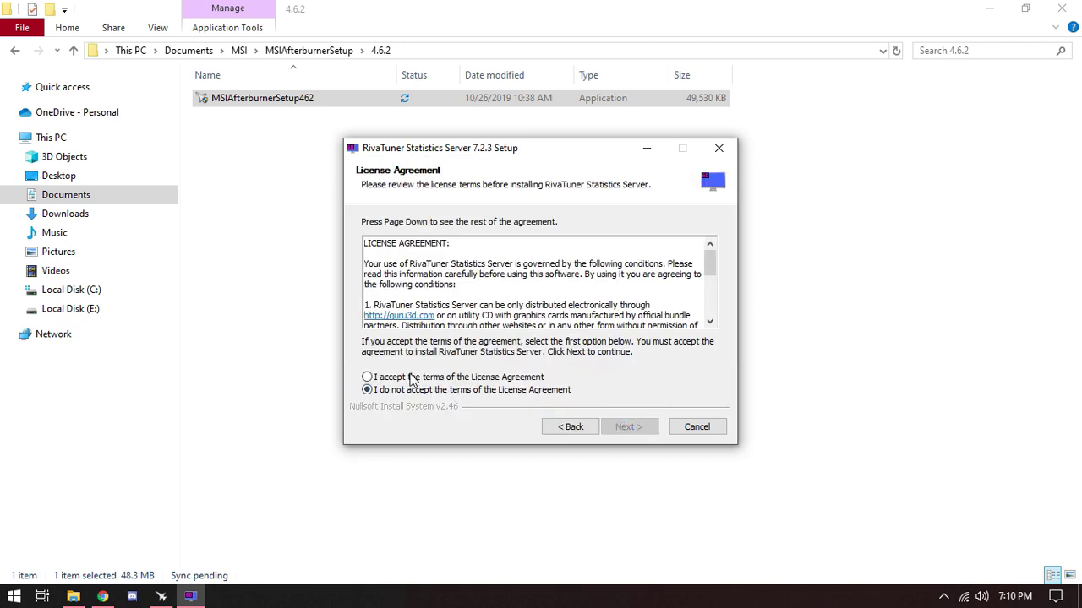
{"action": "left_click", "coordinate": [394, 376]}
{"action": "left_click", "coordinate": [625, 426]}
{"action": "left_click", "coordinate": [629, 427]}
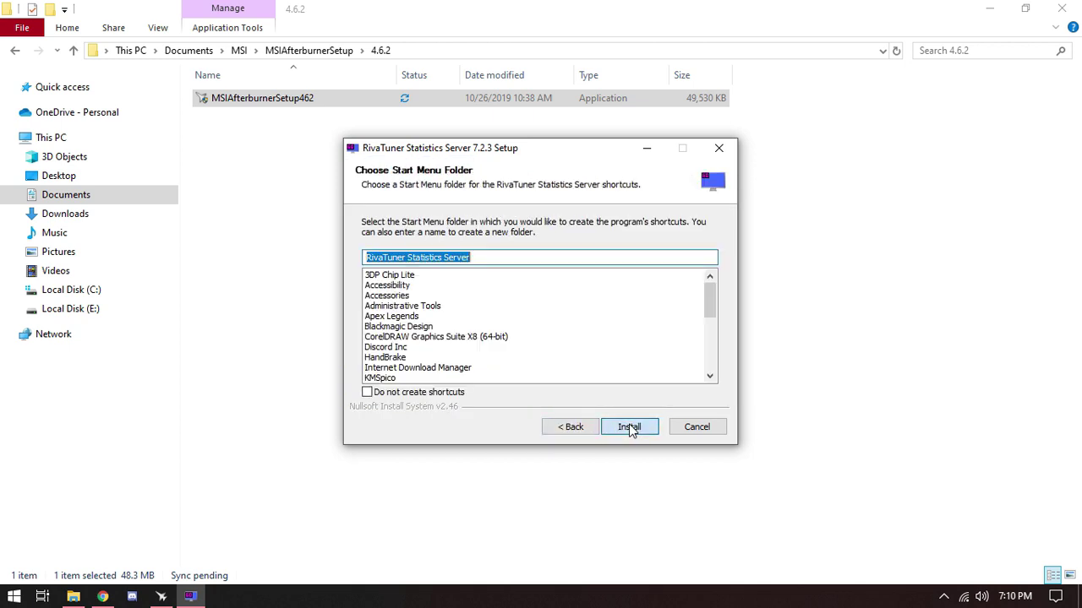
{"action": "left_click", "coordinate": [629, 428]}
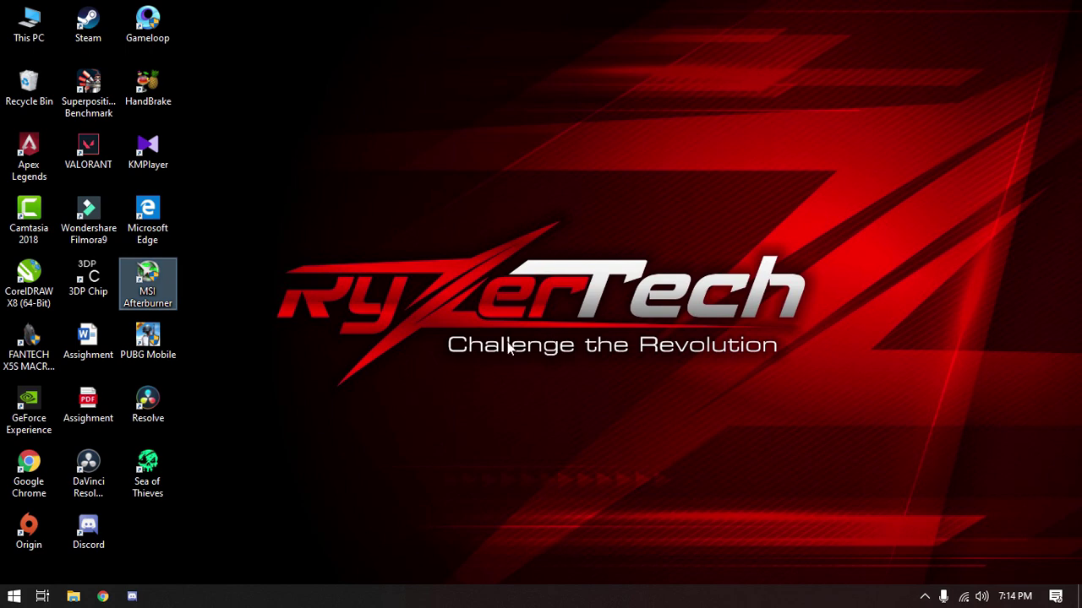
Step: Launch MSI Afterburner with permission to make changes and open its hardware monitoring properties
{"action": "double_click", "coordinate": [164, 290]}
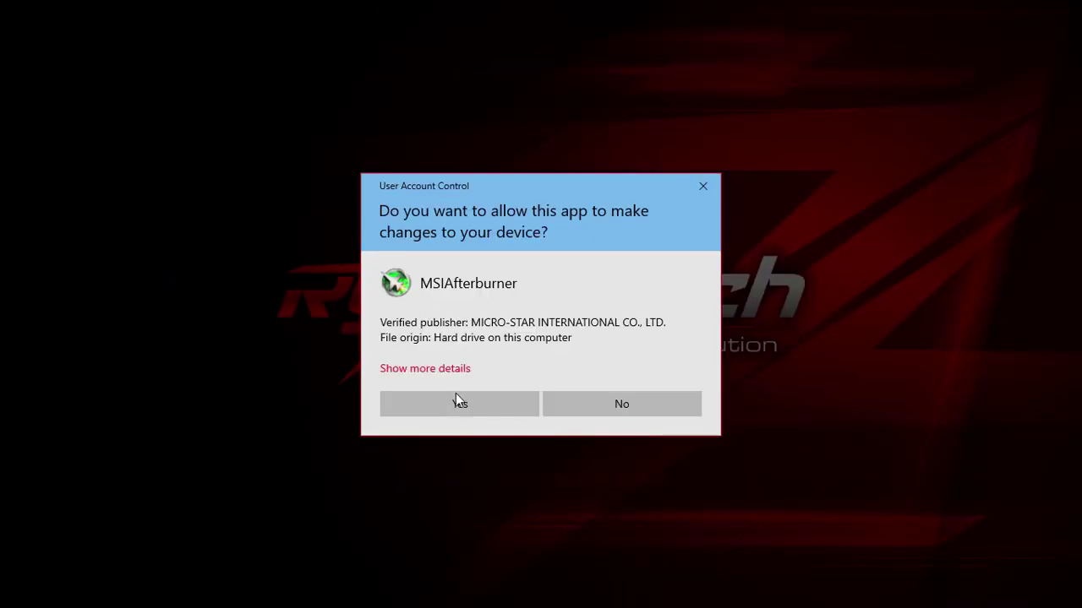
{"action": "left_click", "coordinate": [453, 397]}
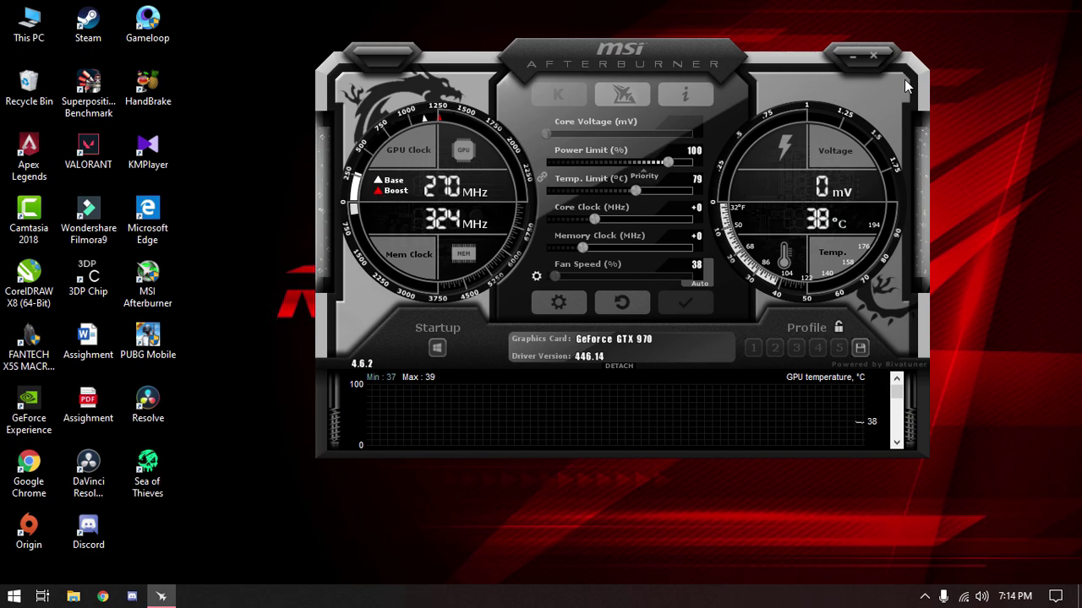
{"action": "left_click", "coordinate": [550, 297]}
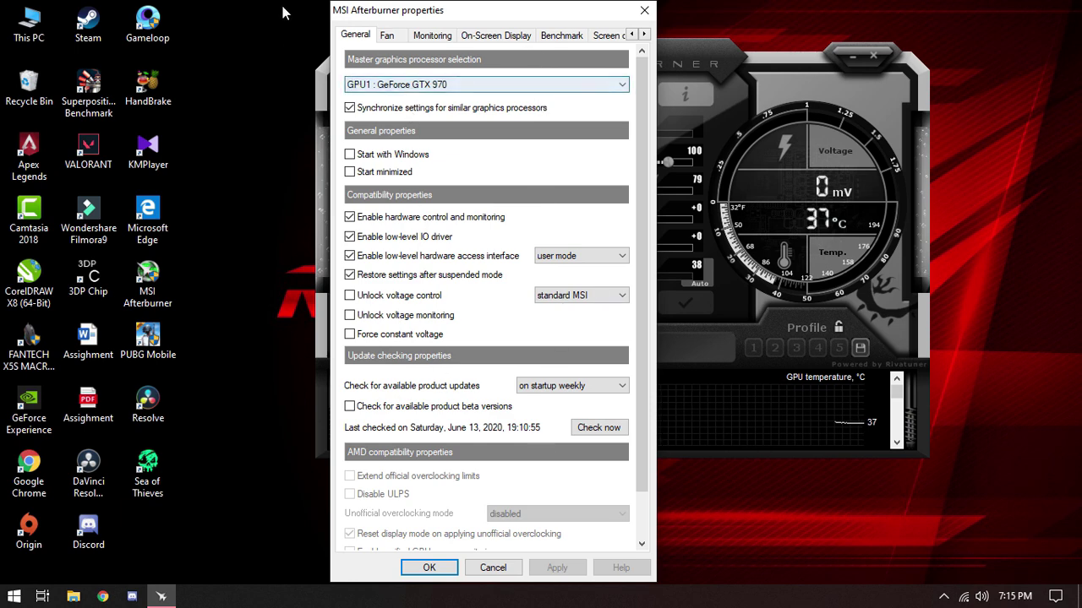
{"action": "left_click", "coordinate": [427, 37]}
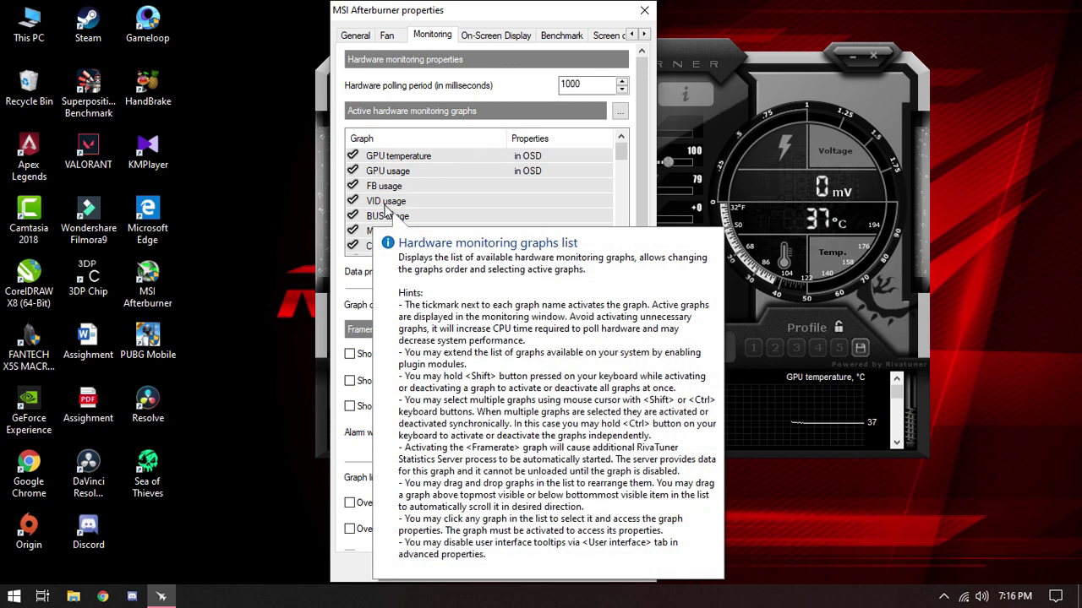
Step: Examine the list of active hardware monitoring graphs, from GPU temperature down to the framerate entries
{"action": "scroll", "coordinate": [386, 198], "scroll_direction": "down", "scroll_amount": 3}
{"action": "scroll", "coordinate": [383, 204], "scroll_direction": "down", "scroll_amount": 6}
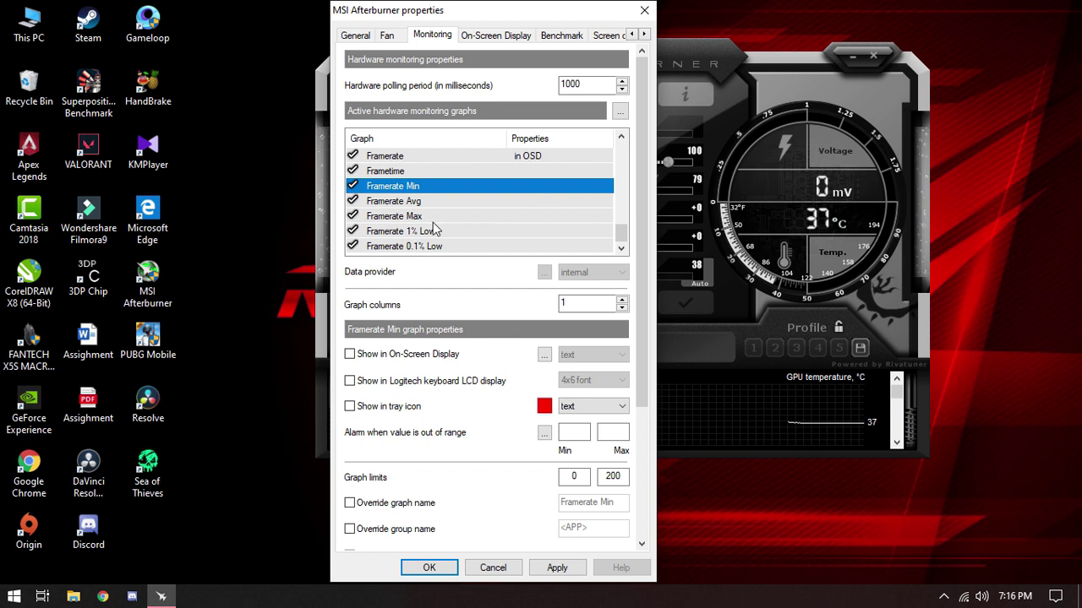
{"action": "scroll", "coordinate": [391, 222], "scroll_direction": "up", "scroll_amount": 2}
{"action": "scroll", "coordinate": [393, 218], "scroll_direction": "up", "scroll_amount": 10}
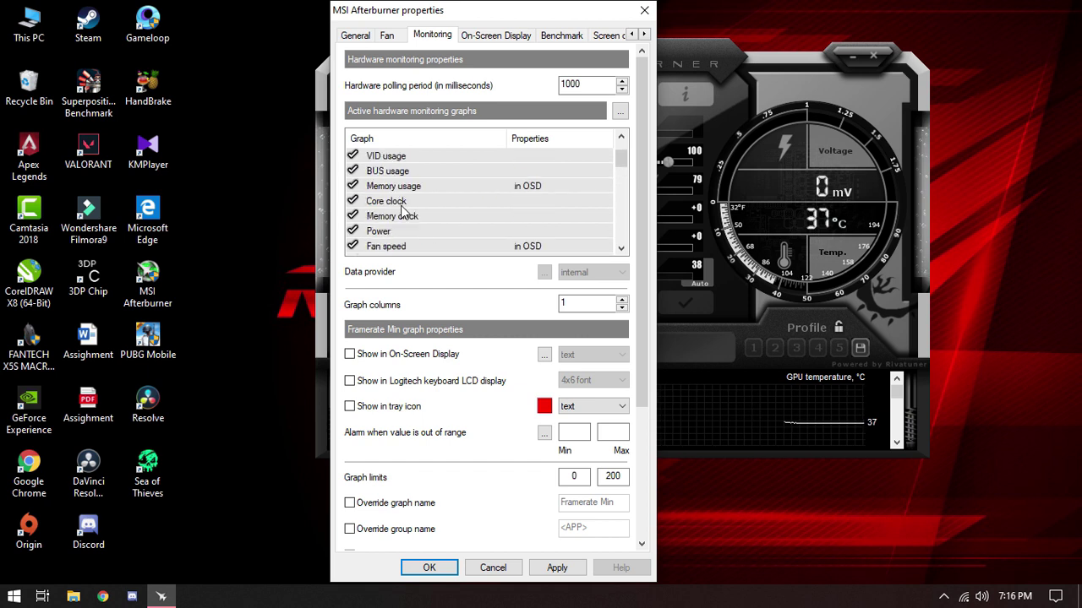
{"action": "scroll", "coordinate": [403, 210], "scroll_direction": "up", "scroll_amount": 3}
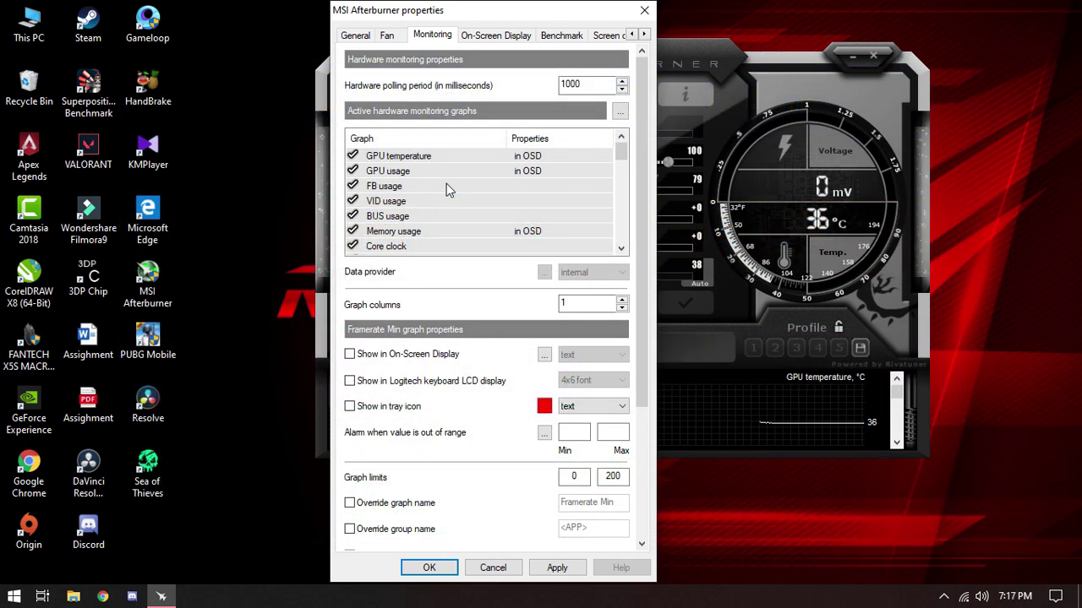
{"action": "scroll", "coordinate": [404, 201], "scroll_direction": "down", "scroll_amount": 1}
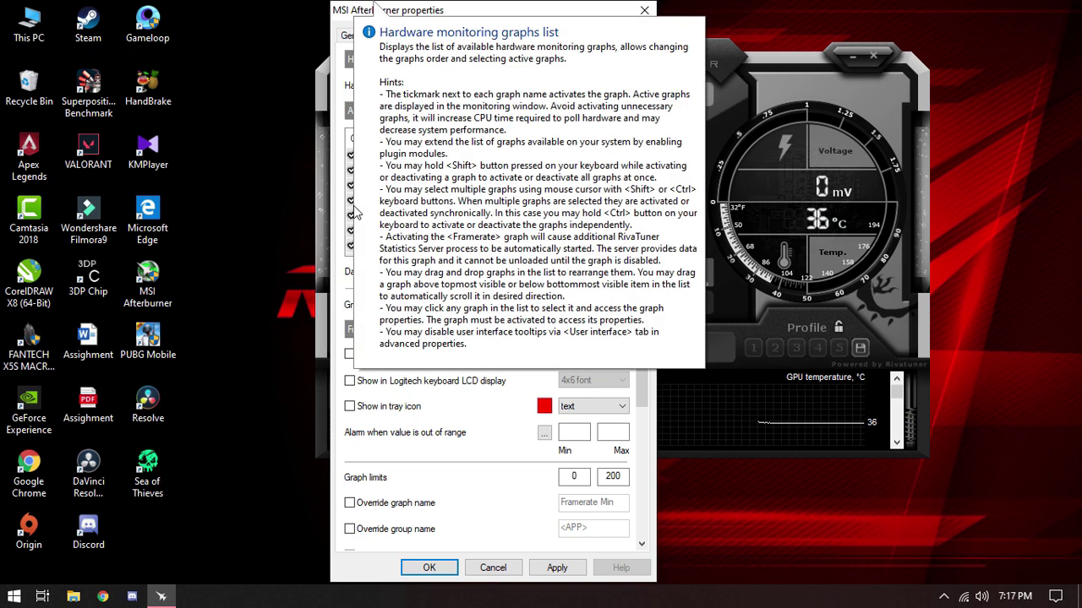
{"action": "scroll", "coordinate": [474, 202], "scroll_direction": "down", "scroll_amount": 5}
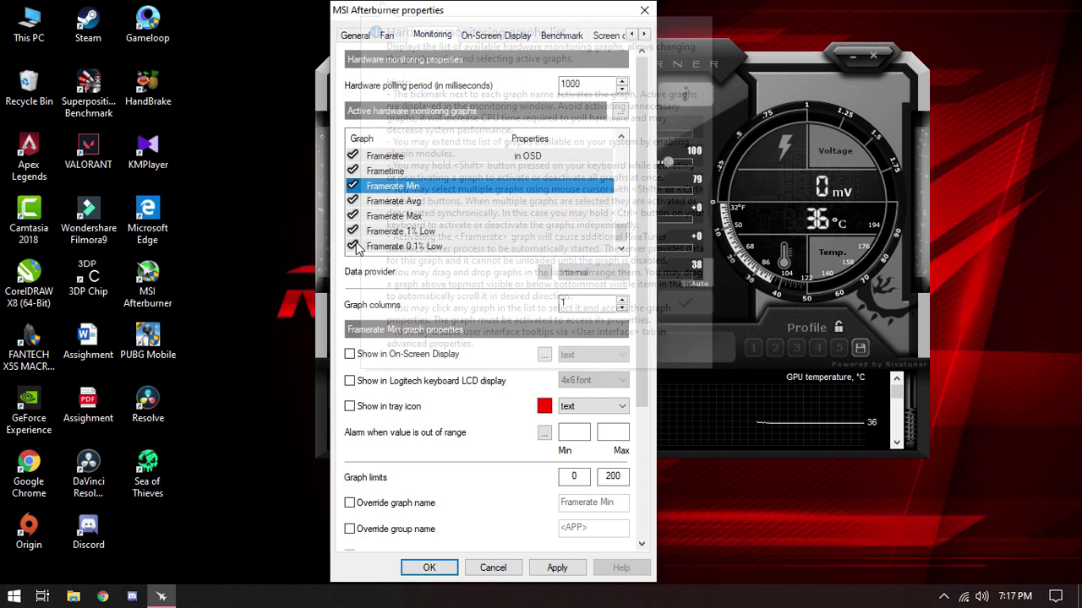
{"action": "scroll", "coordinate": [351, 245], "scroll_direction": "up", "scroll_amount": 1}
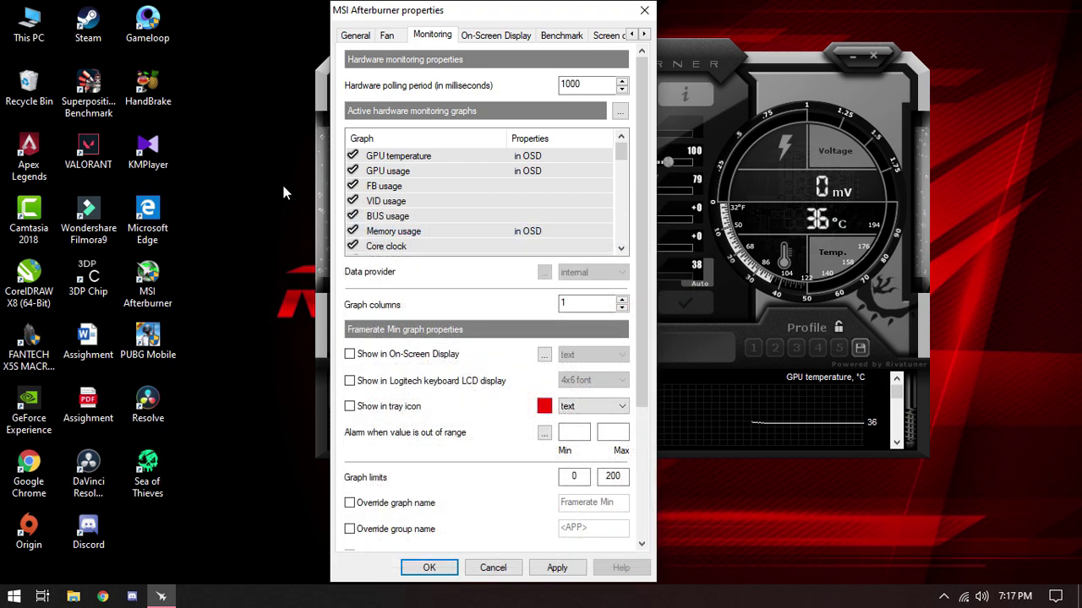
Step: Deactivate the GPU temperature, GPU usage, FB usage, VID usage and BUS usage graphs, then reactivate GPU temperature and GPU usage
{"action": "left_click", "coordinate": [352, 155]}
{"action": "left_click", "coordinate": [352, 171]}
{"action": "left_click", "coordinate": [353, 186]}
{"action": "left_click", "coordinate": [353, 201]}
{"action": "left_click", "coordinate": [352, 216]}
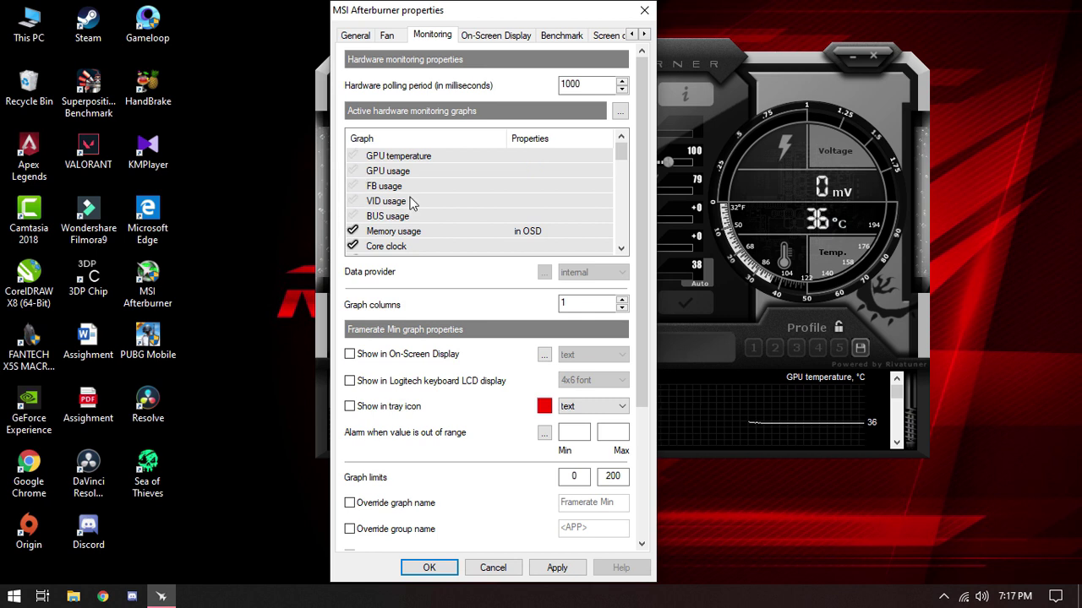
{"action": "left_click", "coordinate": [352, 156]}
{"action": "left_click", "coordinate": [352, 171]}
Step: Deactivate the Core clock, Memory clock, Power, Fan speed and Fan tachometer graphs, keeping Memory usage active
{"action": "scroll", "coordinate": [365, 216], "scroll_direction": "down", "scroll_amount": 1}
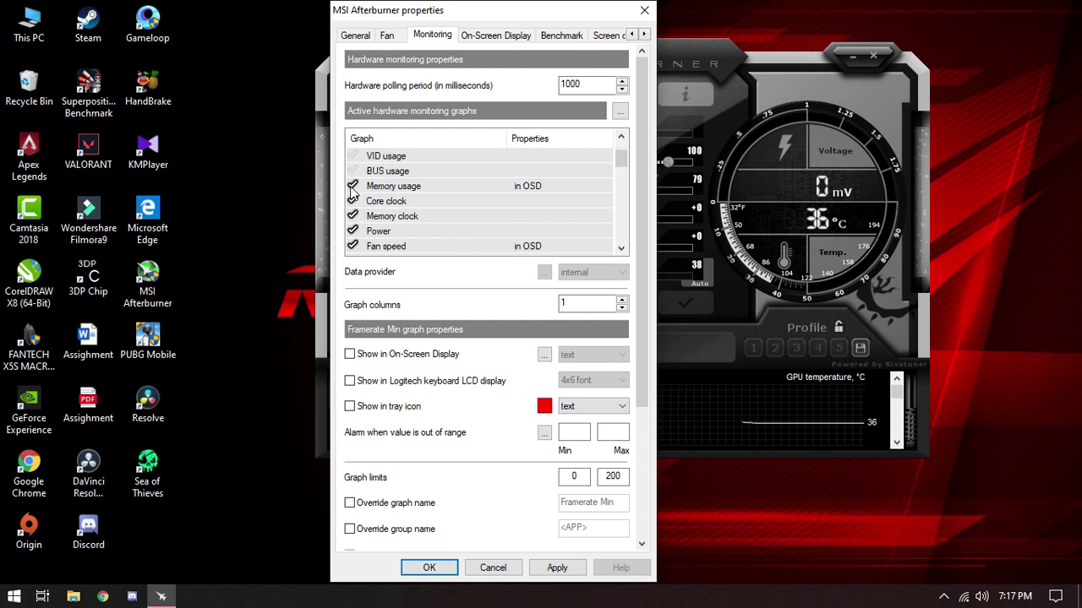
{"action": "left_click", "coordinate": [352, 202]}
{"action": "left_click", "coordinate": [352, 217]}
{"action": "left_click", "coordinate": [353, 245]}
{"action": "scroll", "coordinate": [363, 245], "scroll_direction": "down", "scroll_amount": 2}
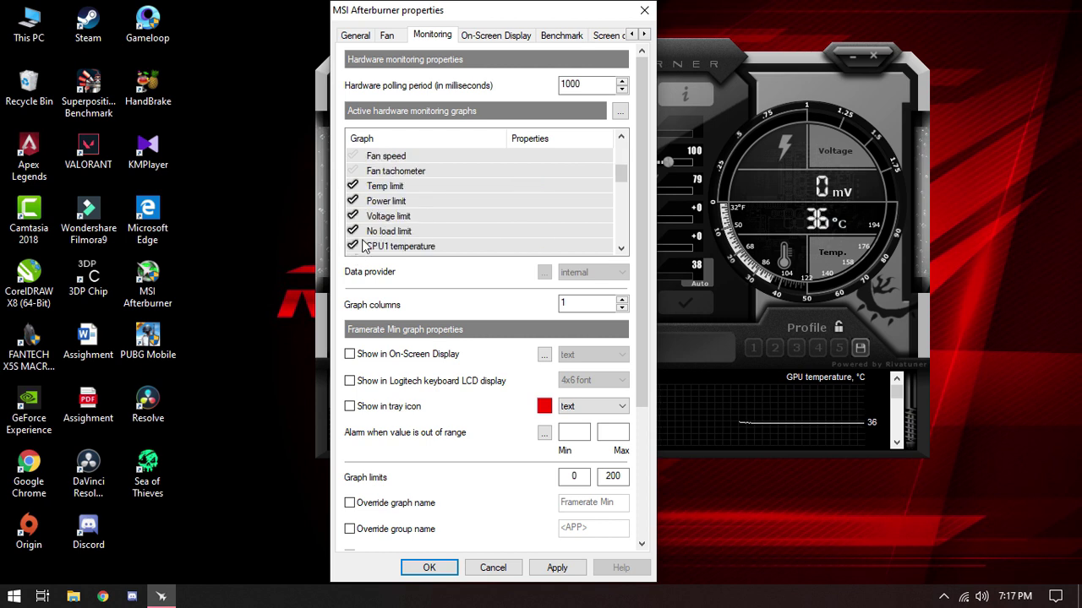
Step: Deactivate the Temp limit, Power limit, Voltage limit and No load limit graphs
{"action": "left_click", "coordinate": [352, 186]}
{"action": "left_click", "coordinate": [353, 216]}
{"action": "left_click", "coordinate": [353, 231]}
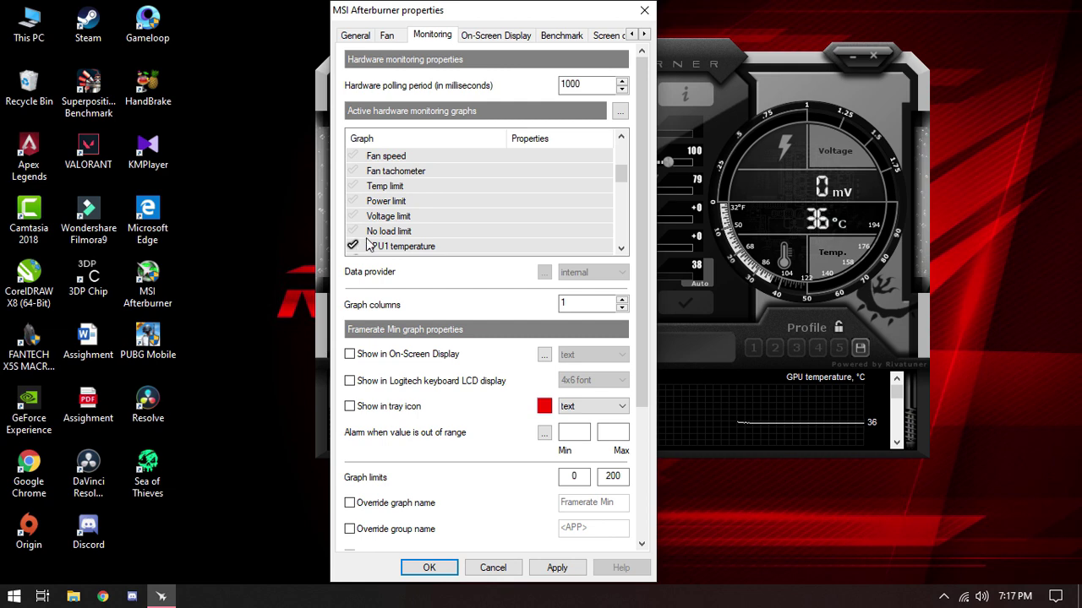
Step: Deactivate the individual core temperature graphs from CPU1 to CPU4, leaving the overall CPU temperature graph active
{"action": "scroll", "coordinate": [359, 241], "scroll_direction": "down", "scroll_amount": 2}
{"action": "left_click", "coordinate": [353, 170]}
{"action": "left_click", "coordinate": [352, 186]}
{"action": "left_click", "coordinate": [353, 201]}
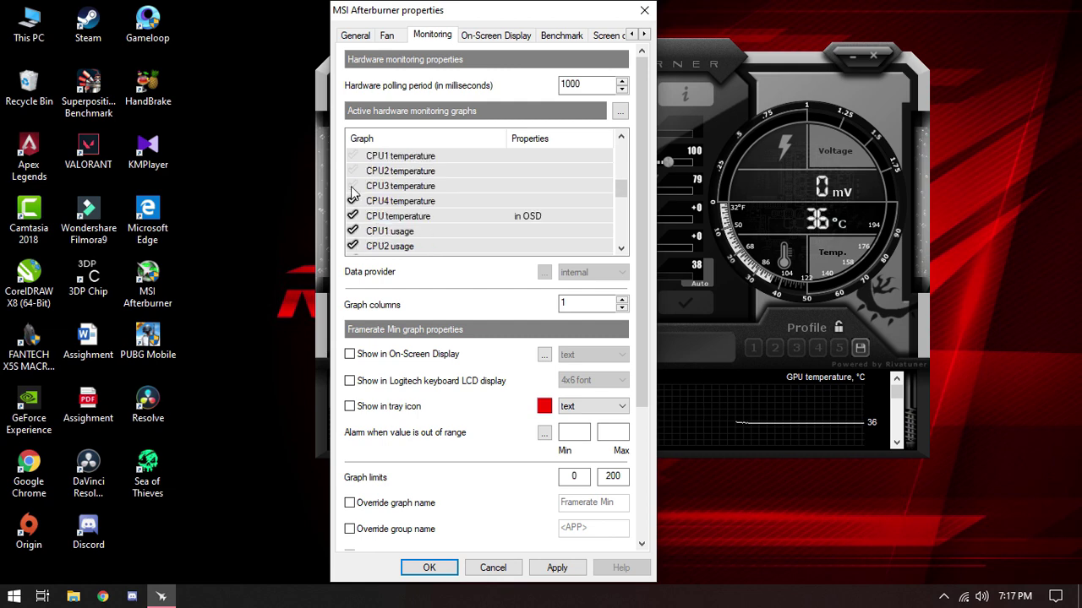
Step: Deactivate the individual core usage graphs from CPU1 to CPU4, leaving the overall CPU usage graph active
{"action": "left_click", "coordinate": [353, 231]}
{"action": "scroll", "coordinate": [368, 217], "scroll_direction": "down", "scroll_amount": 1}
{"action": "left_click", "coordinate": [352, 201]}
{"action": "left_click", "coordinate": [353, 217]}
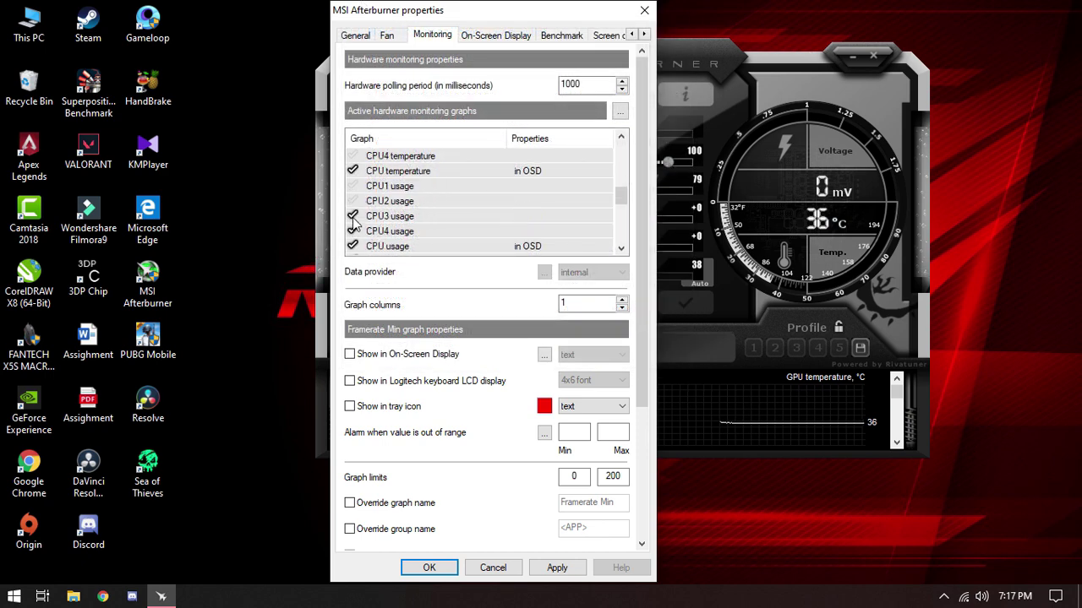
{"action": "left_click", "coordinate": [352, 231]}
{"action": "scroll", "coordinate": [354, 251], "scroll_direction": "down", "scroll_amount": 1}
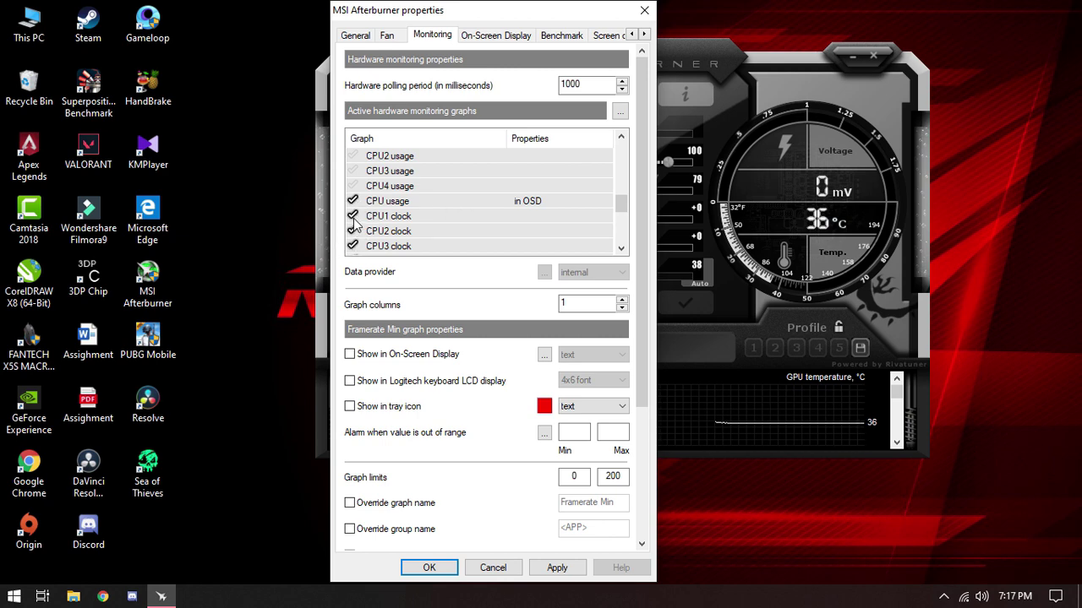
Step: Deactivate the CPU1 to CPU4 clock graphs along with the overall CPU clock and CPU power graphs
{"action": "left_click", "coordinate": [352, 217]}
{"action": "scroll", "coordinate": [354, 239], "scroll_direction": "down", "scroll_amount": 1}
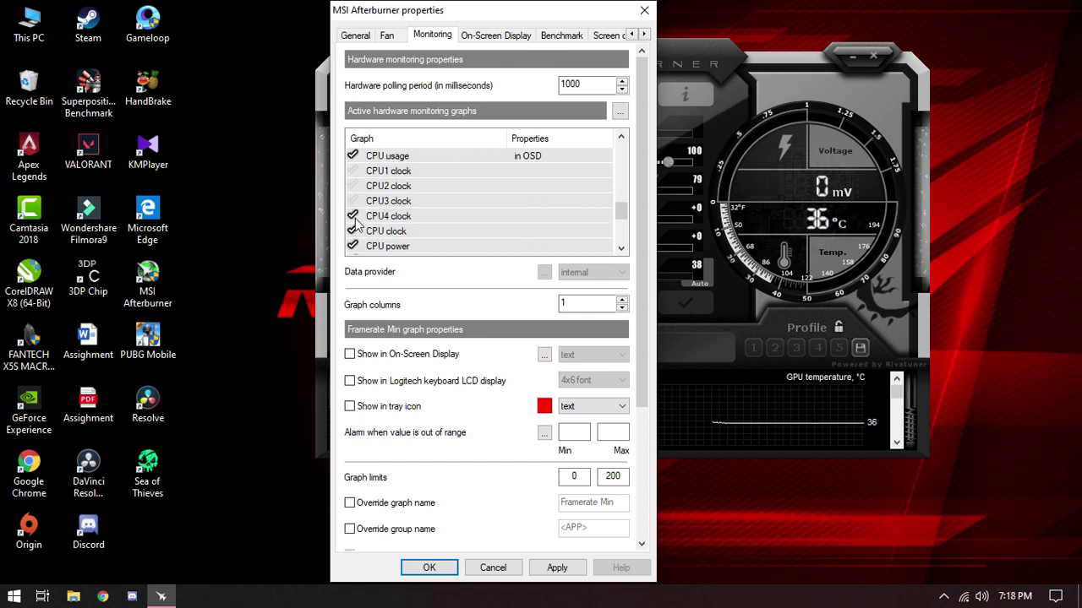
{"action": "left_click", "coordinate": [353, 231]}
{"action": "left_click", "coordinate": [353, 246]}
Step: Deactivate Commit charge, Frametime and the Framerate Min, Avg, Max, 1% Low and 0.1% Low graphs, keeping RAM usage and Framerate active
{"action": "scroll", "coordinate": [354, 245], "scroll_direction": "down", "scroll_amount": 1}
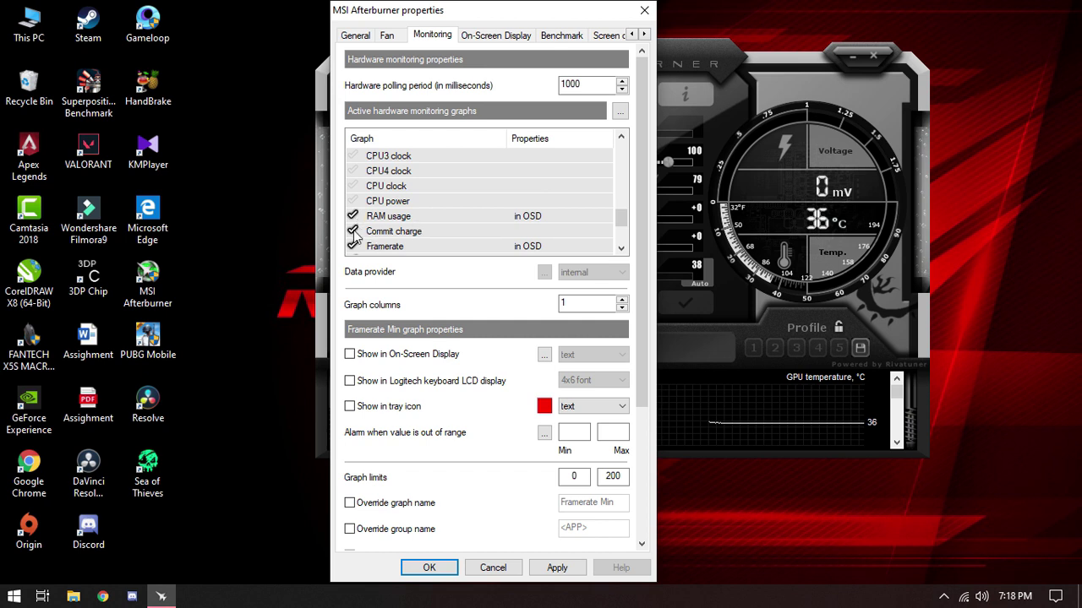
{"action": "scroll", "coordinate": [355, 237], "scroll_direction": "down", "scroll_amount": 1}
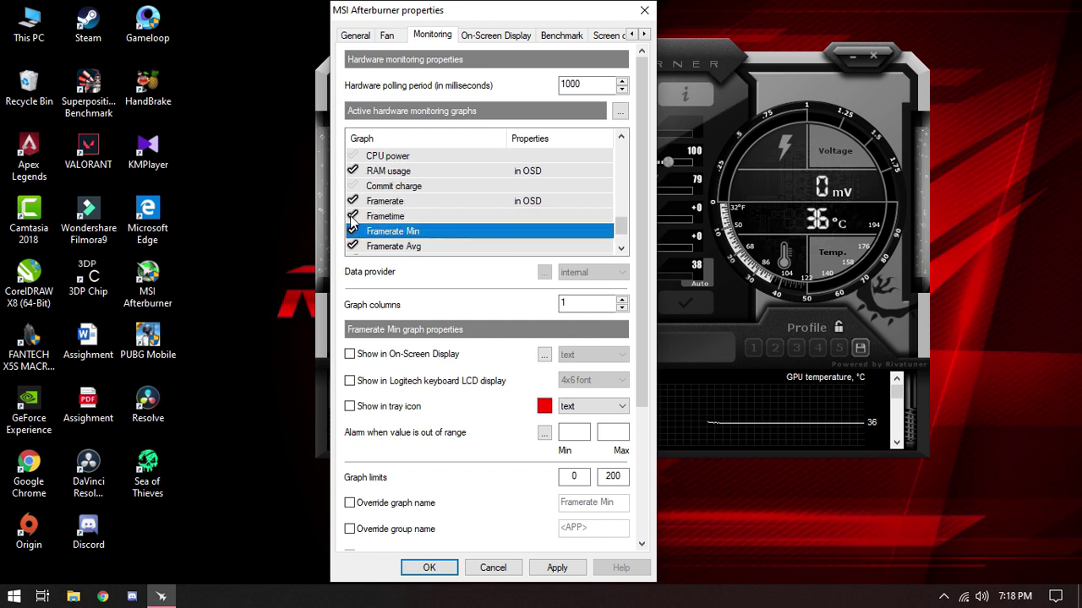
{"action": "left_click", "coordinate": [352, 246]}
{"action": "left_click", "coordinate": [353, 232]}
{"action": "scroll", "coordinate": [356, 238], "scroll_direction": "down", "scroll_amount": 1}
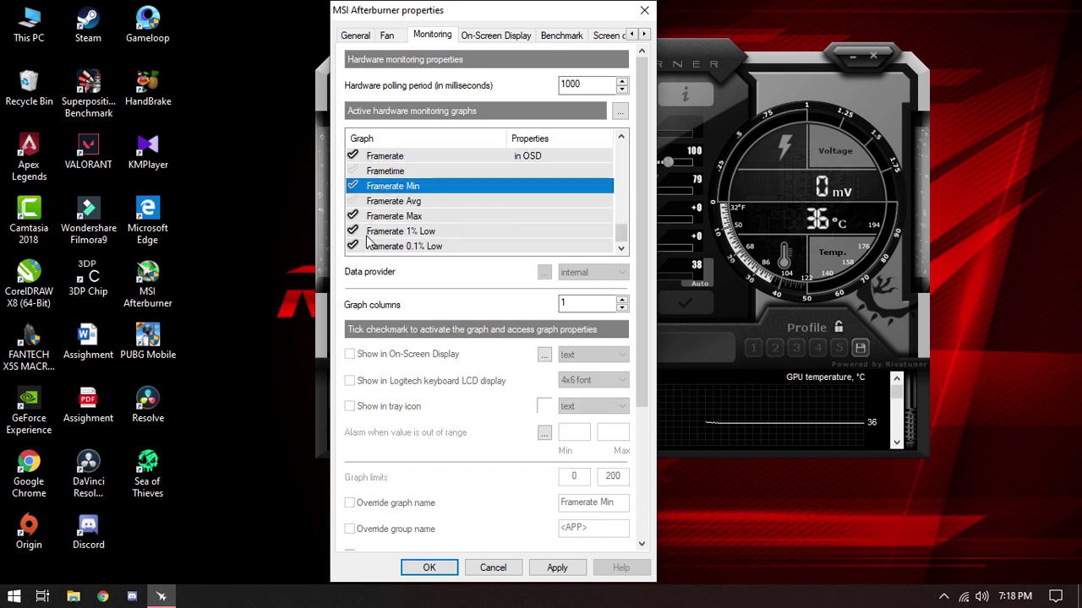
{"action": "left_click", "coordinate": [353, 231]}
{"action": "left_click", "coordinate": [353, 246]}
Step: Show GPU temperature, GPU usage, Memory usage, CPU temperature, CPU usage, RAM usage and Framerate together in the On-Screen Display and save the properties
{"action": "scroll", "coordinate": [432, 236], "scroll_direction": "up", "scroll_amount": 10}
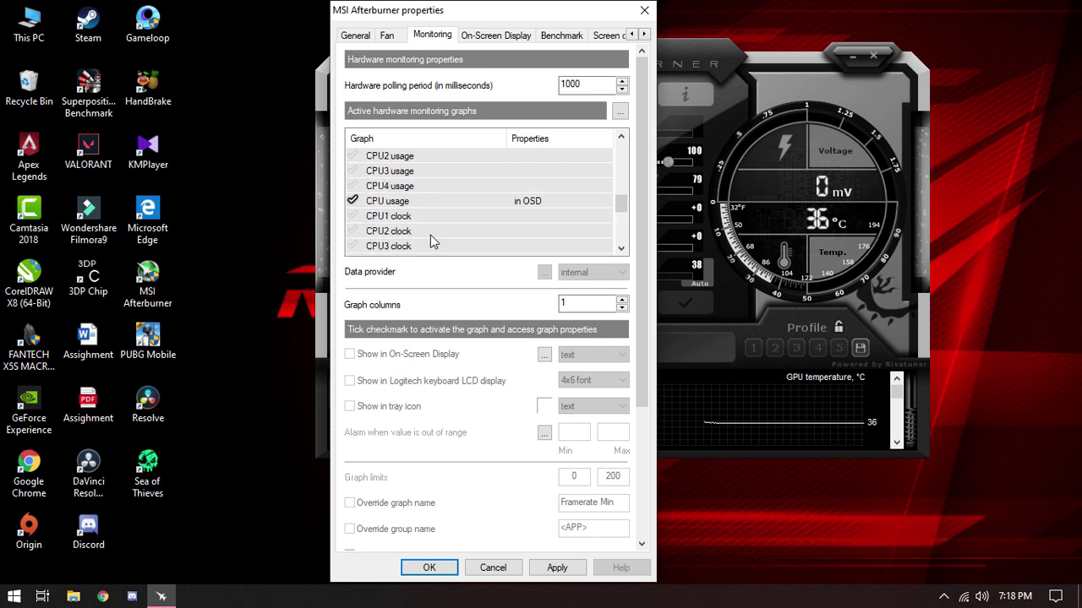
{"action": "scroll", "coordinate": [430, 241], "scroll_direction": "up", "scroll_amount": 1}
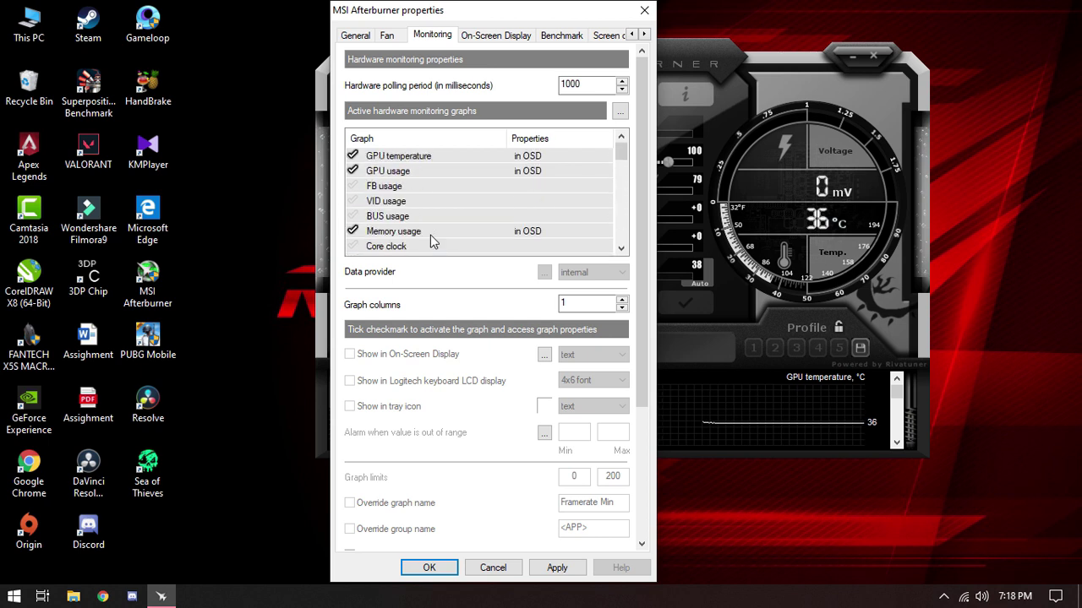
{"action": "left_click", "coordinate": [414, 156]}
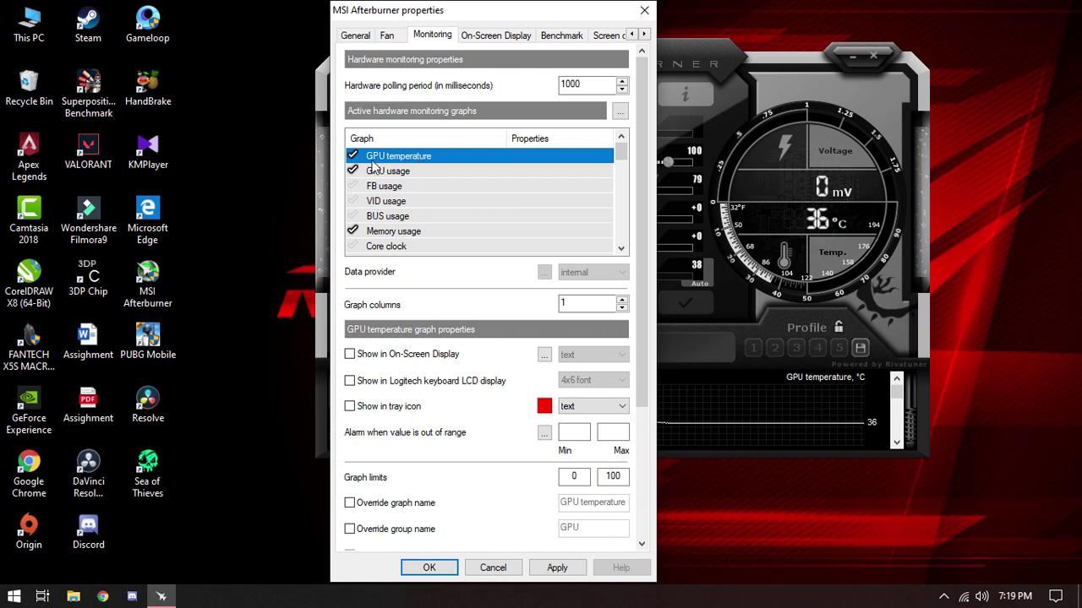
{"action": "mouse_move", "coordinate": [375, 166]}
{"action": "left_click", "coordinate": [391, 174]}
{"action": "left_click", "coordinate": [388, 234]}
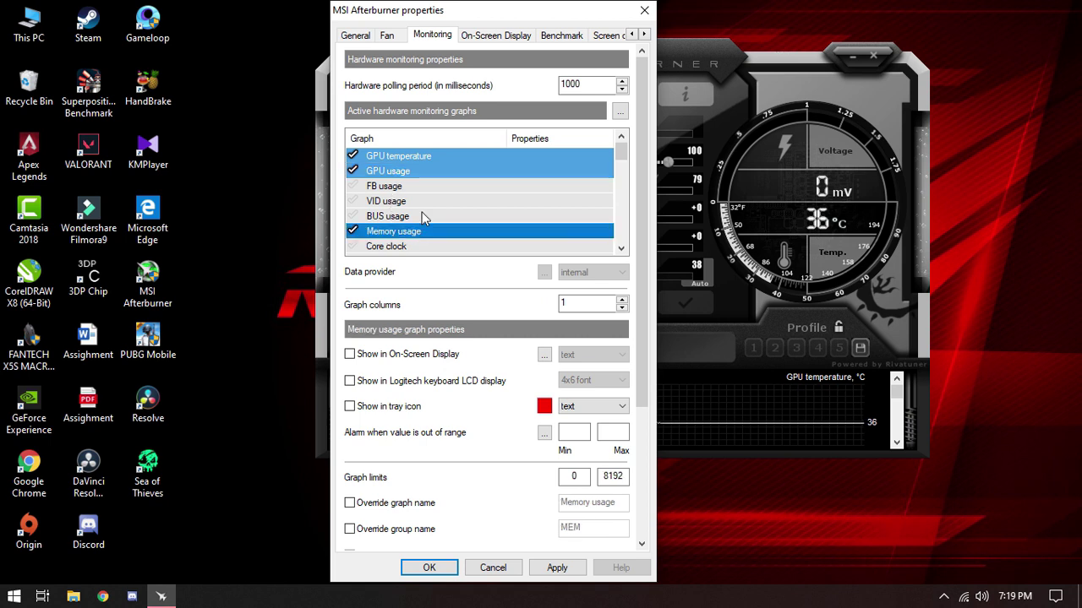
{"action": "scroll", "coordinate": [407, 217], "scroll_direction": "down", "scroll_amount": 5}
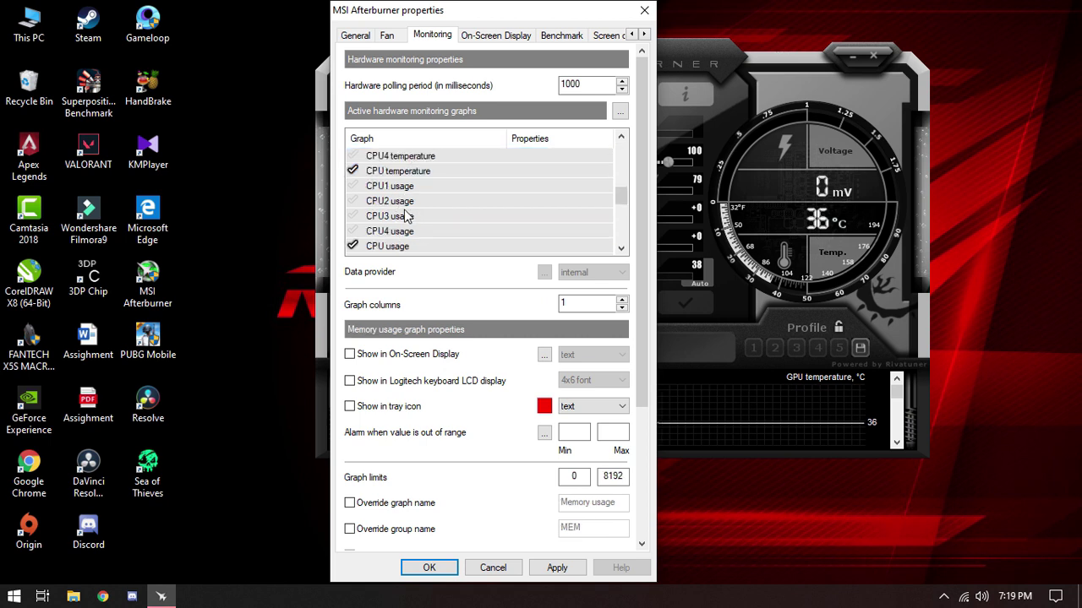
{"action": "left_click", "coordinate": [389, 172]}
{"action": "left_click", "coordinate": [378, 246]}
{"action": "scroll", "coordinate": [435, 191], "scroll_direction": "down", "scroll_amount": 4}
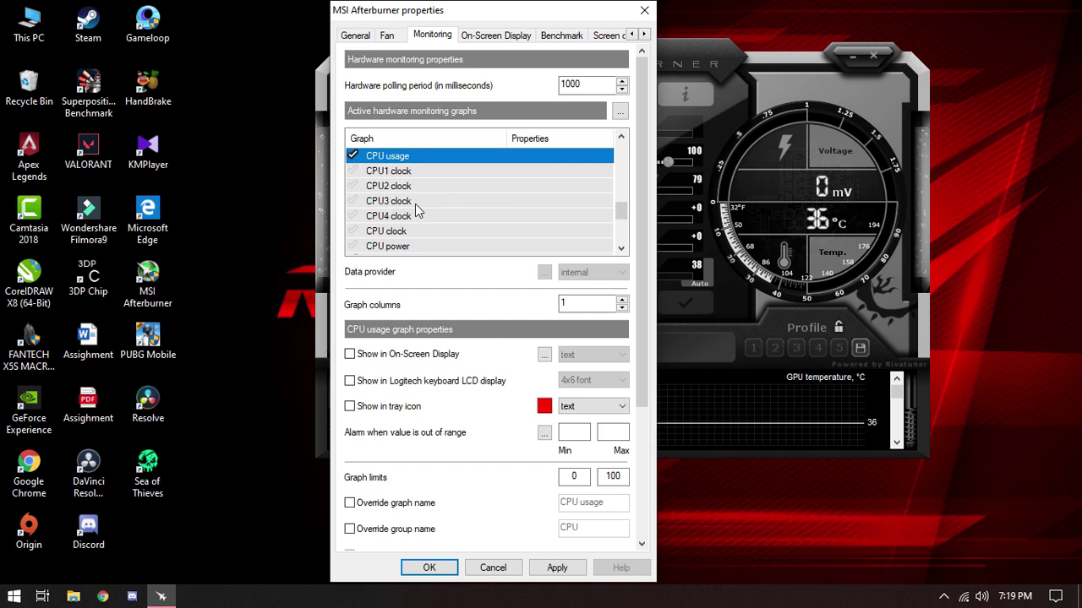
{"action": "left_click", "coordinate": [417, 173]}
{"action": "left_click", "coordinate": [402, 202]}
{"action": "scroll", "coordinate": [402, 204], "scroll_direction": "down", "scroll_amount": 1}
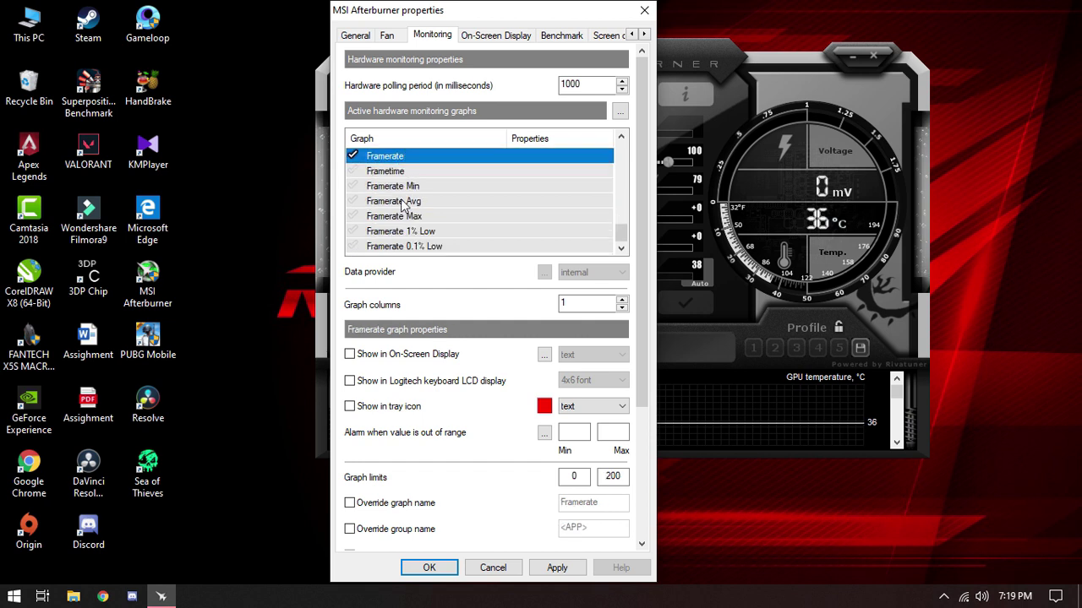
{"action": "scroll", "coordinate": [403, 205], "scroll_direction": "up", "scroll_amount": 10}
{"action": "scroll", "coordinate": [402, 203], "scroll_direction": "up", "scroll_amount": 3}
{"action": "scroll", "coordinate": [403, 203], "scroll_direction": "down", "scroll_amount": 8}
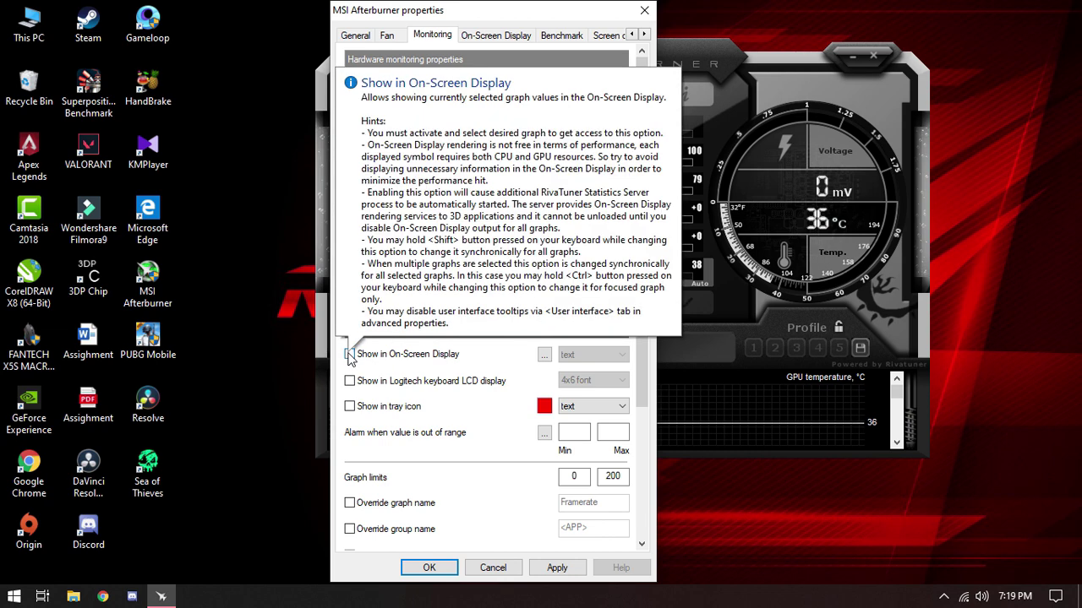
{"action": "left_click", "coordinate": [349, 355]}
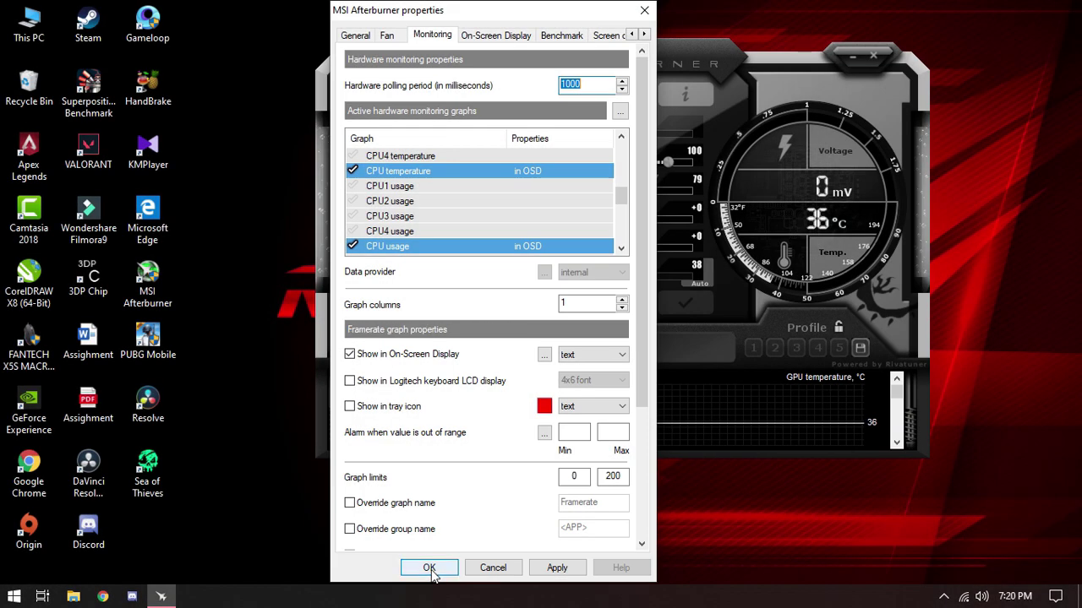
{"action": "left_click", "coordinate": [429, 567]}
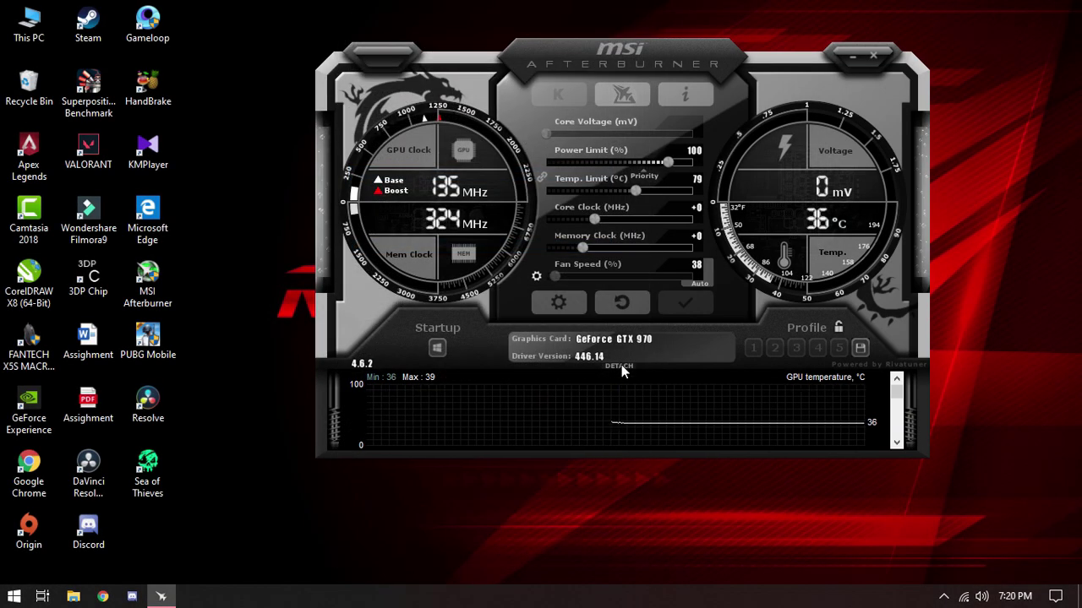
Step: Detach the hardware monitor and examine the active graphs from GPU temperature down to Framerate
{"action": "left_click", "coordinate": [618, 365]}
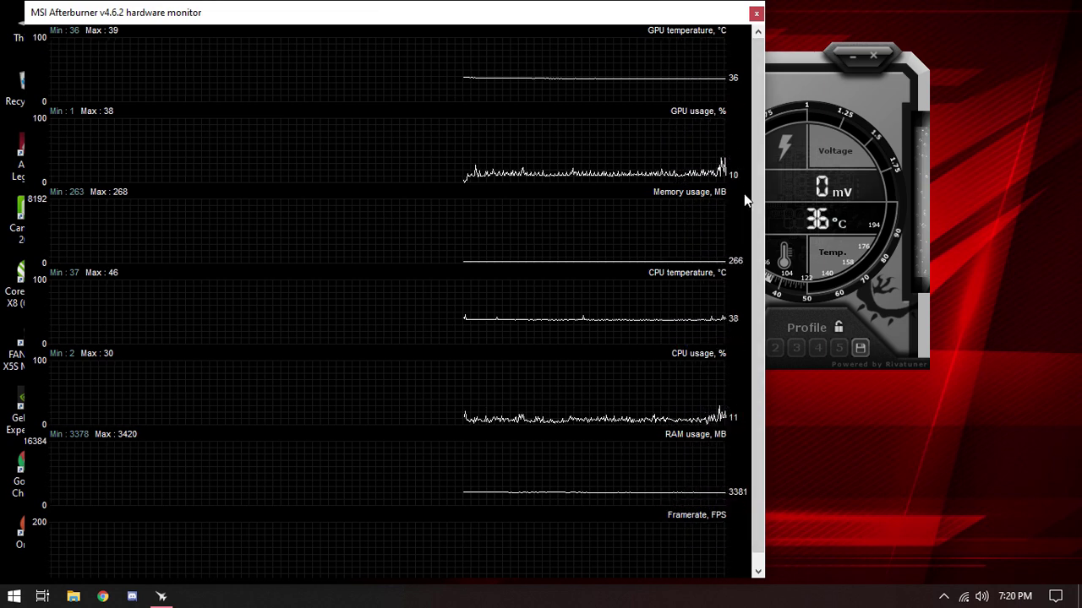
{"action": "scroll", "coordinate": [689, 189], "scroll_direction": "down", "scroll_amount": 1}
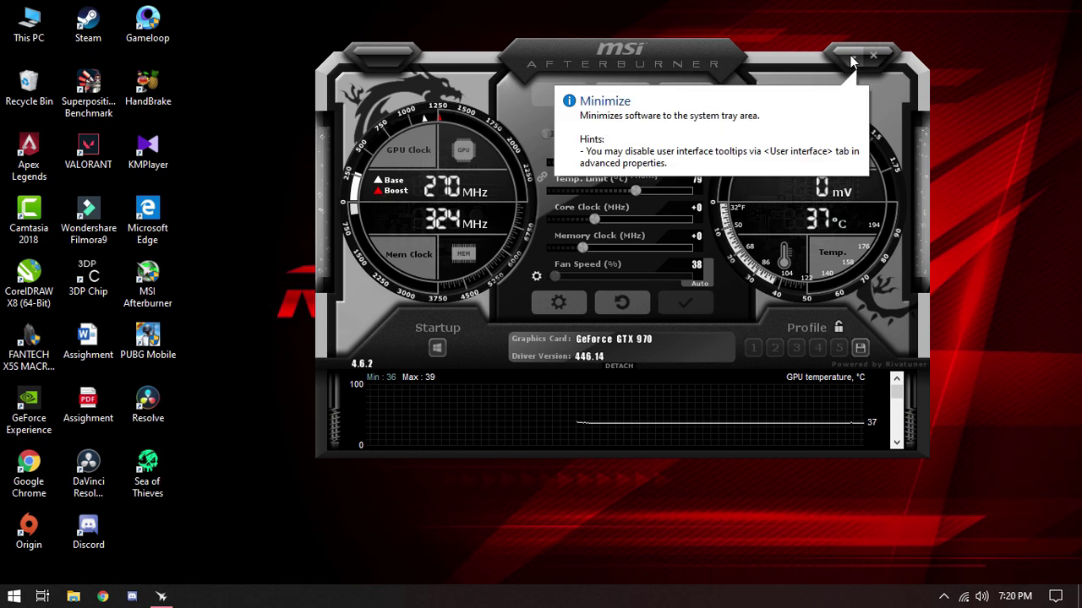
Step: Minimize MSI Afterburner to the system tray and check the hidden tray icons for RivaTuner Statistics Server
{"action": "left_click", "coordinate": [852, 57]}
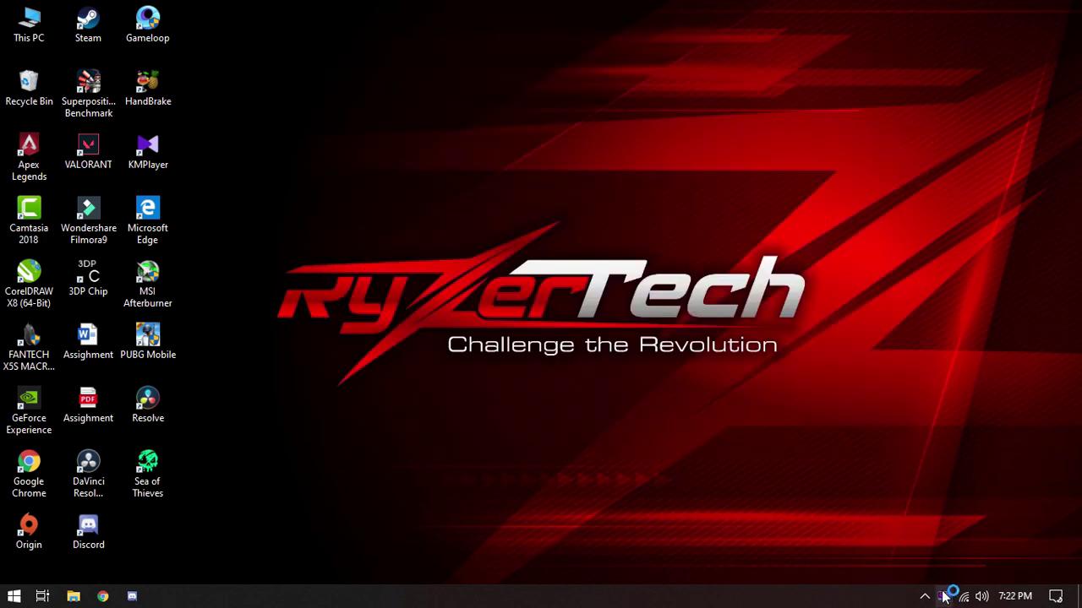
{"action": "left_click", "coordinate": [944, 596]}
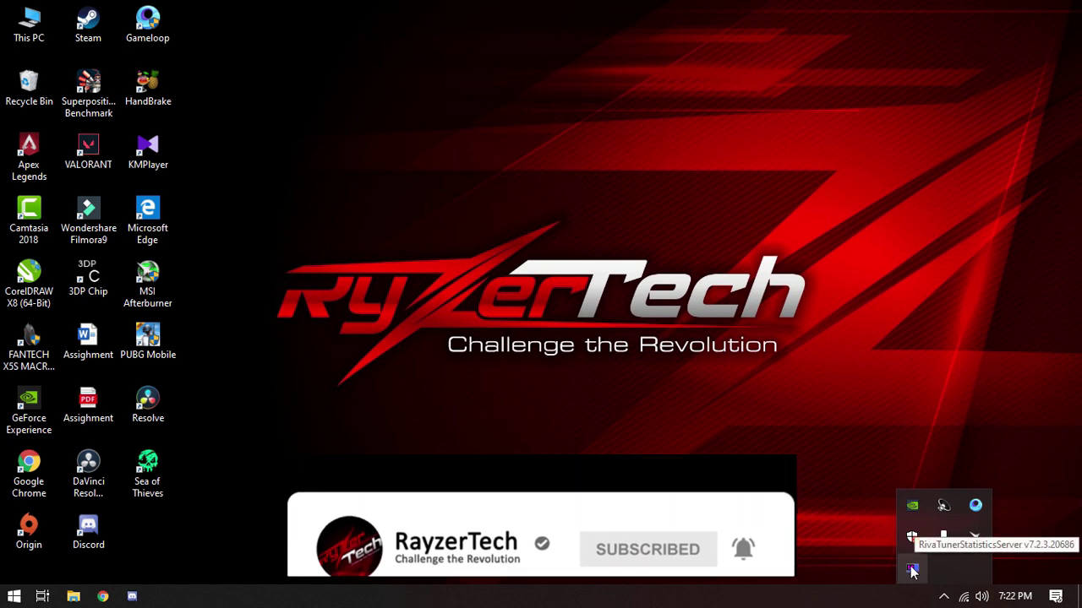
{"action": "left_click", "coordinate": [943, 597]}
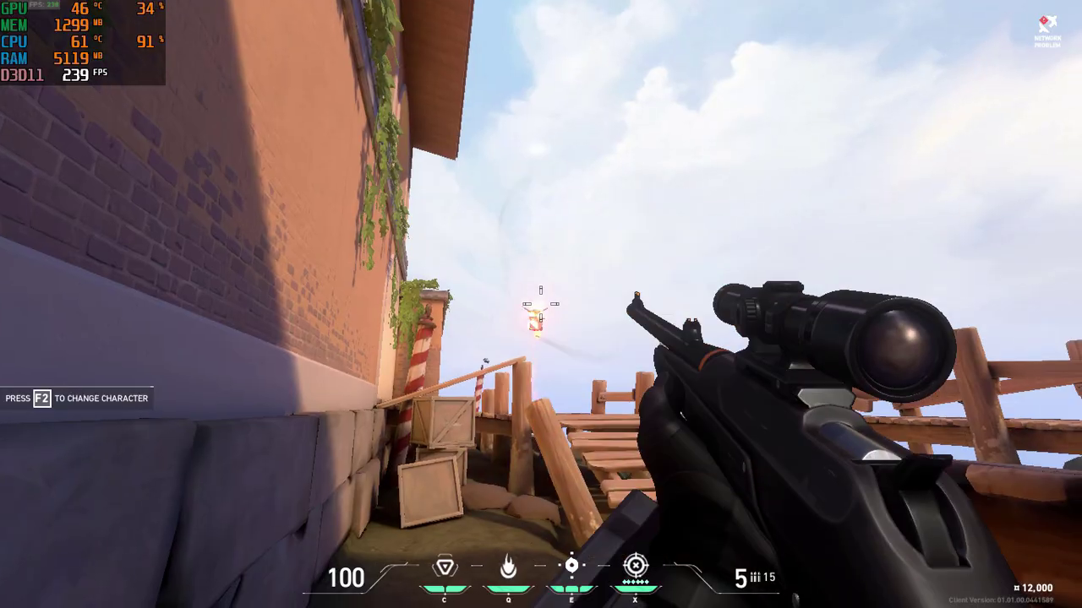
{"action": "right_click", "coordinate": [541, 304]}
{"action": "right_click", "coordinate": [541, 304]}
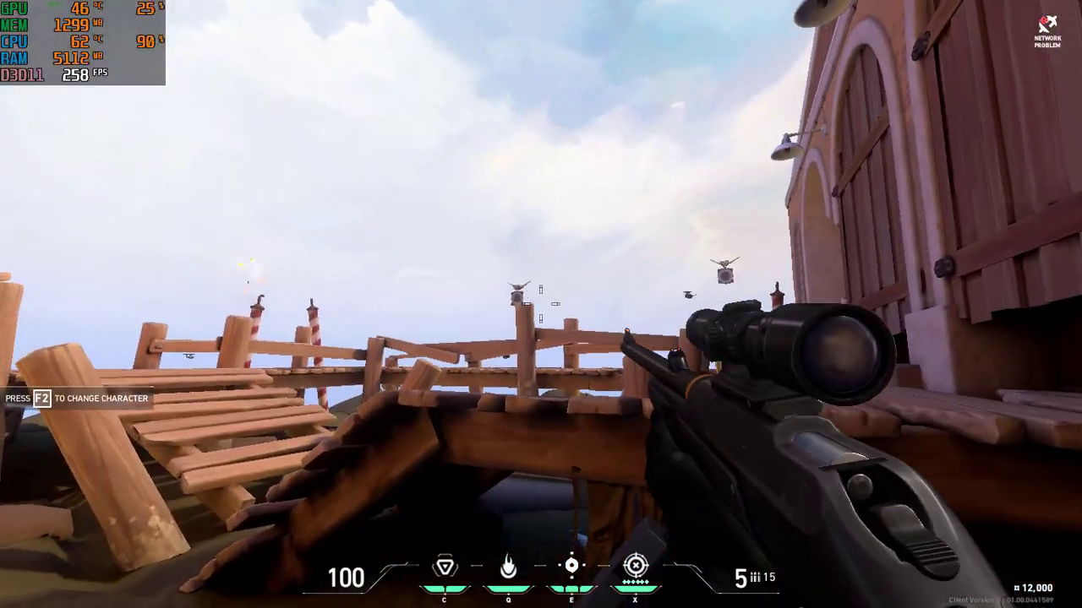
{"action": "right_click", "coordinate": [540, 305]}
{"action": "right_click", "coordinate": [541, 305]}
{"action": "right_click", "coordinate": [541, 304]}
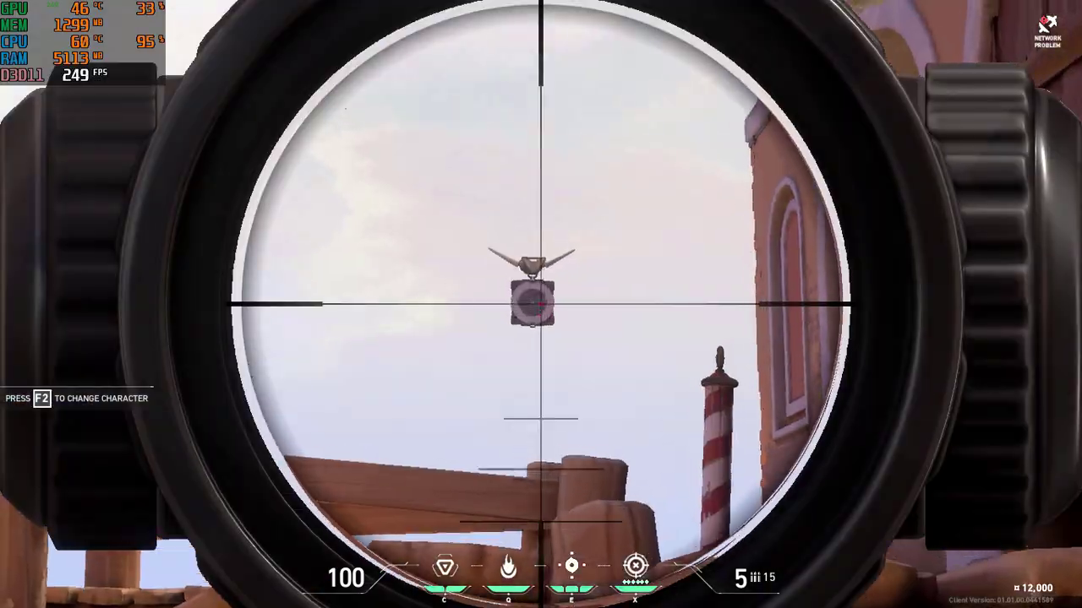
{"action": "left_click", "coordinate": [541, 304]}
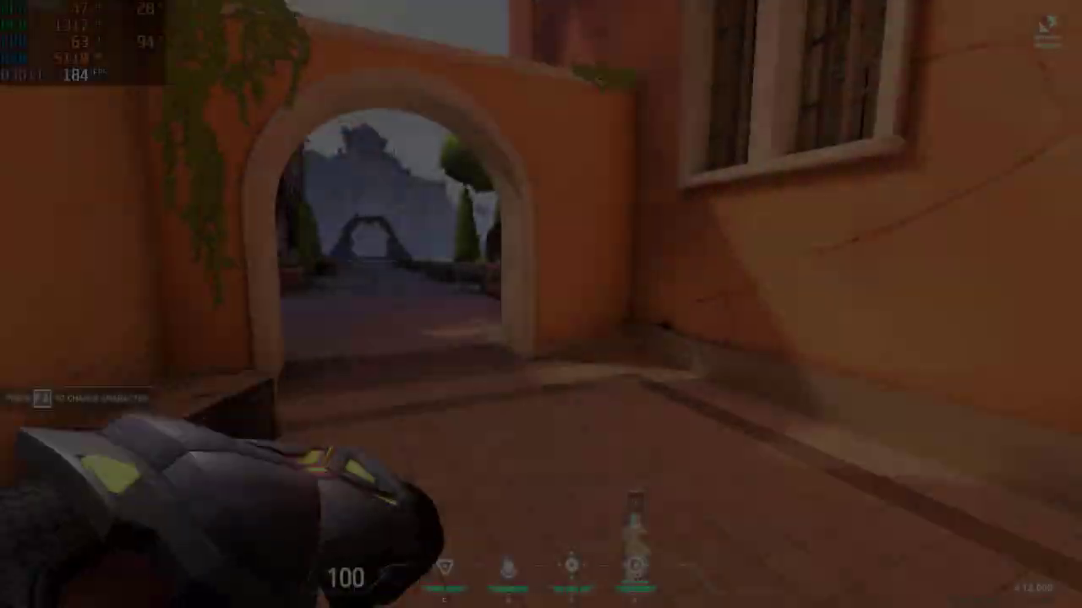
{"action": "key", "text": "e"}
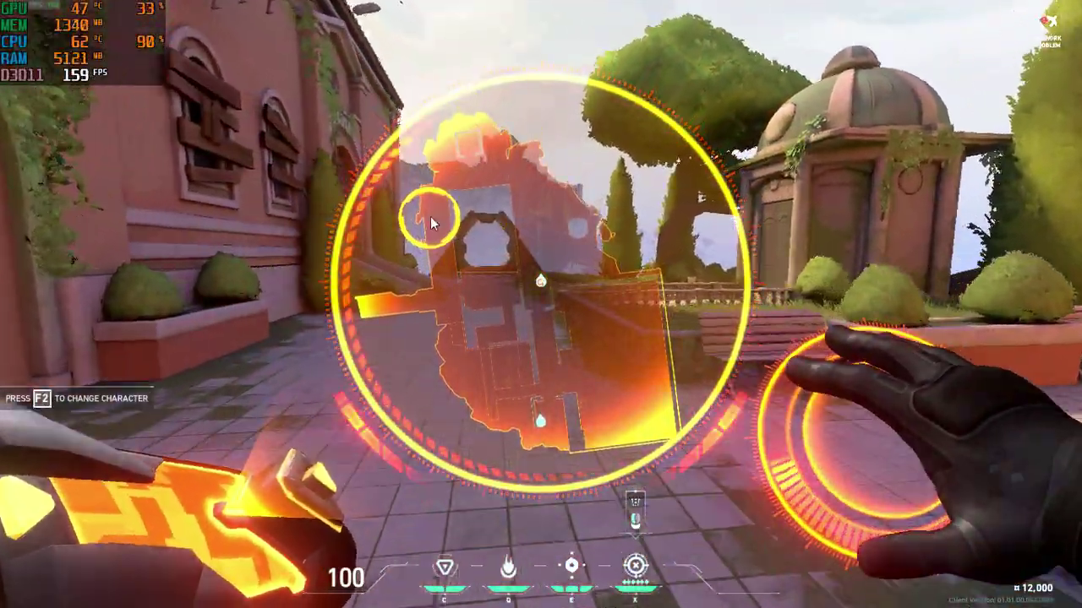
{"action": "left_click", "coordinate": [425, 212]}
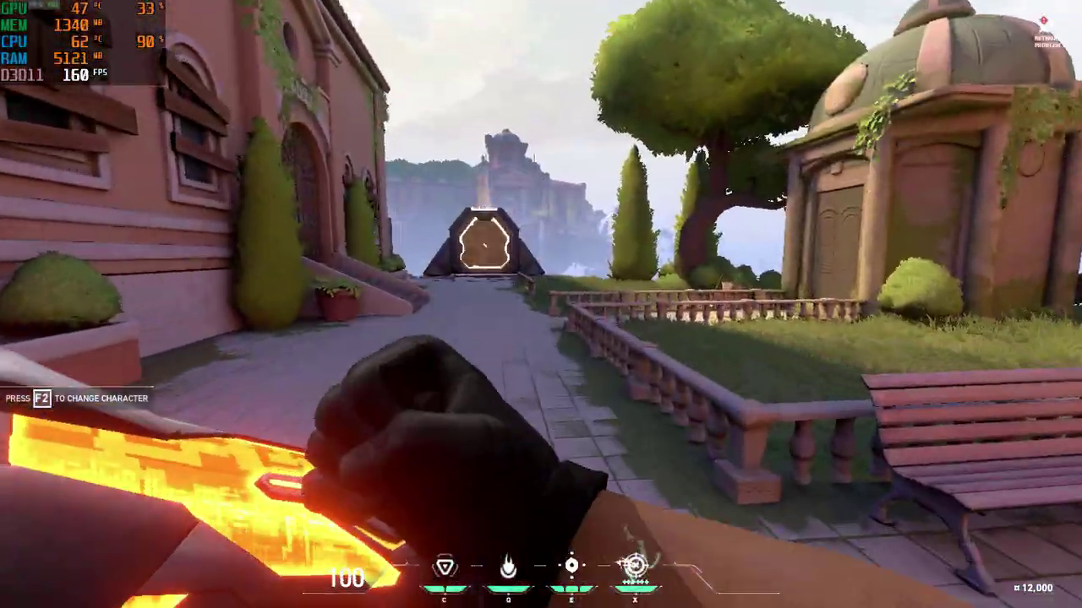
{"action": "key", "text": "w"}
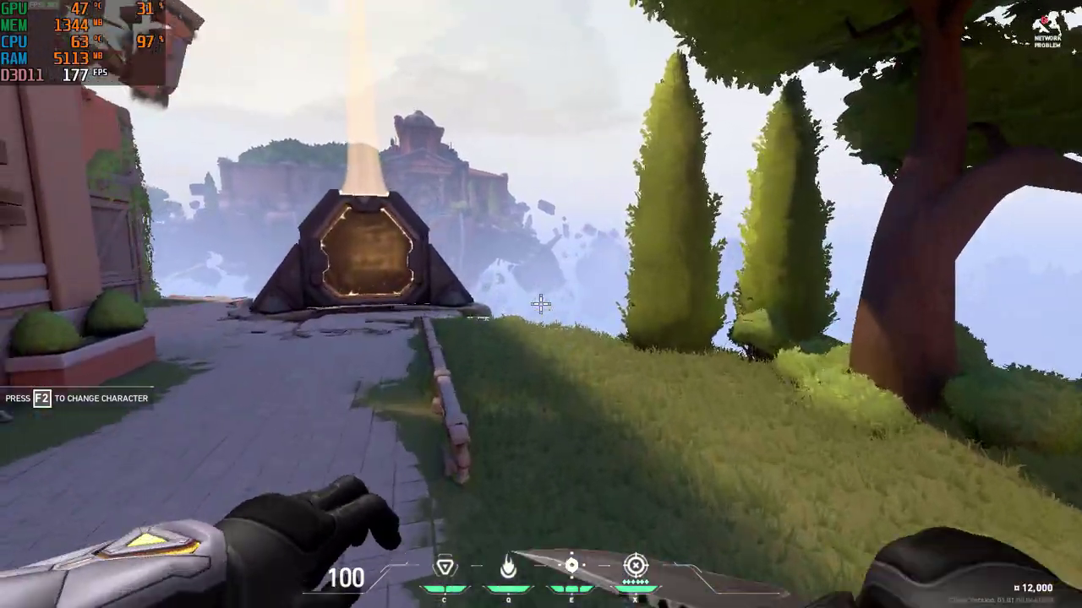